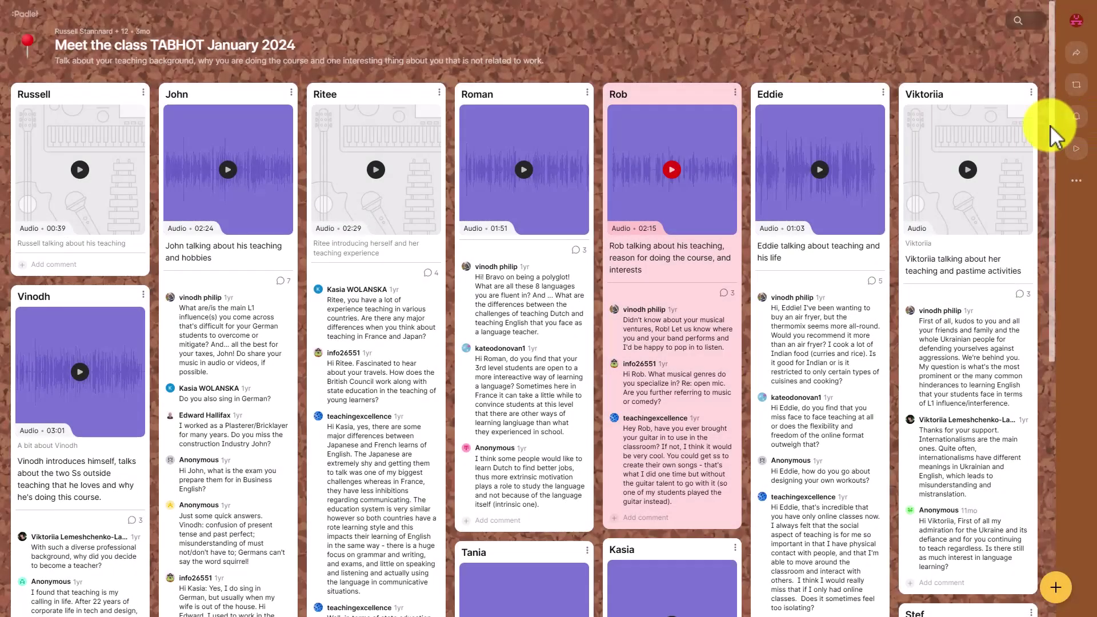
# Browse the example boards for class introductions, the art showcase and the most polluted areas map, viewing the Accra, Ghana post
pyautogui.moveTo(1050, 128); pyautogui.dragTo(1050, 187)
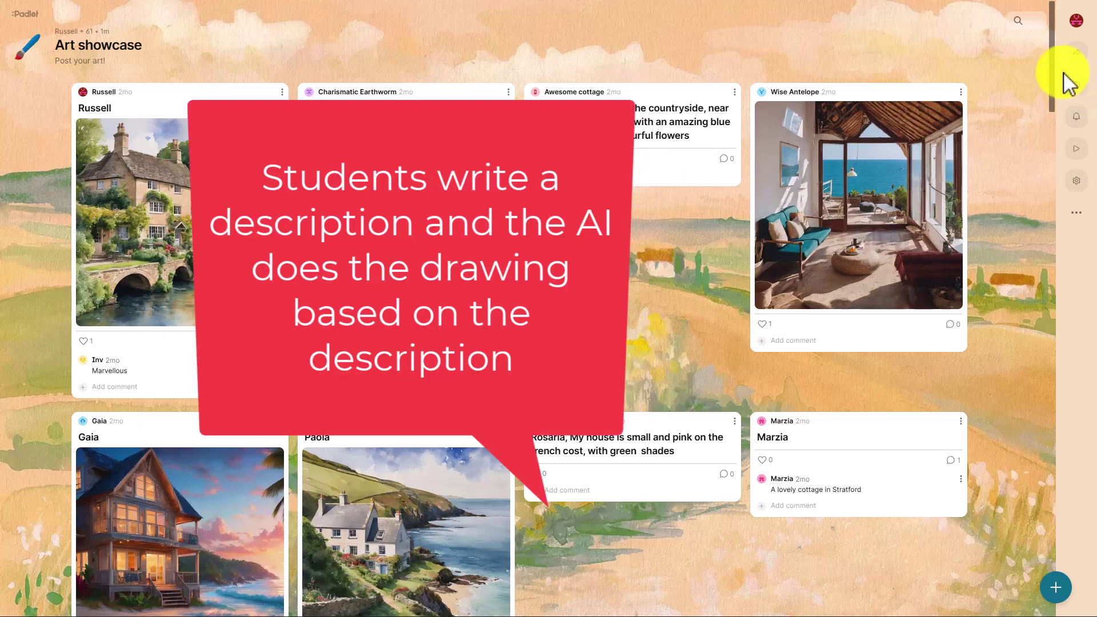
pyautogui.scroll(-1, 1051, 90)
pyautogui.moveTo(1049, 88); pyautogui.dragTo(1003, 438)
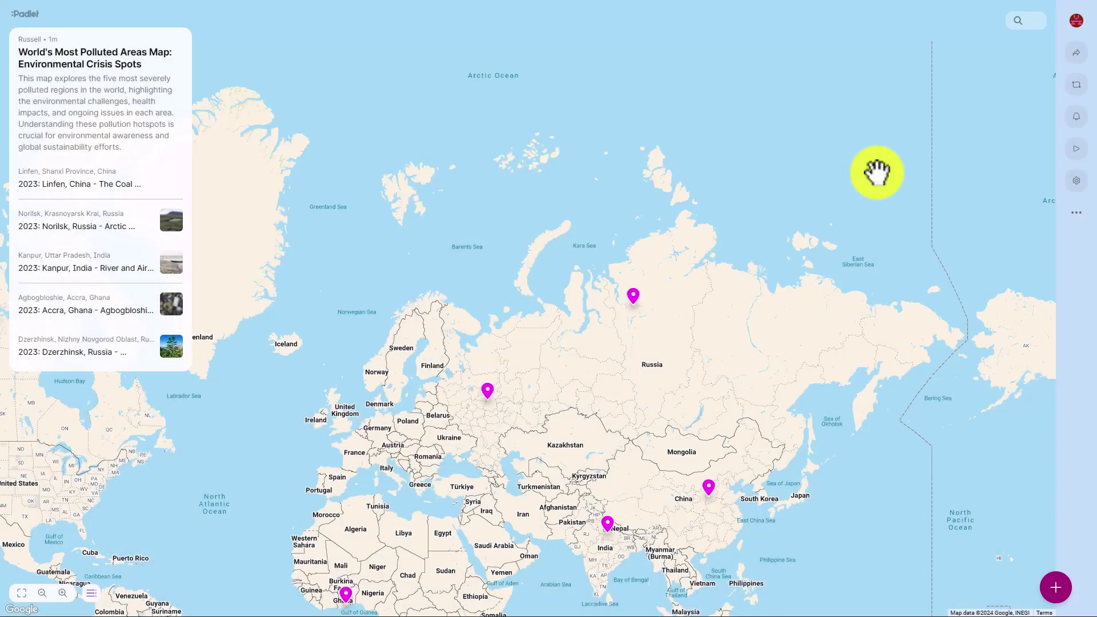
pyautogui.moveTo(485, 375); pyautogui.dragTo(605, 174)
pyautogui.click(466, 390)
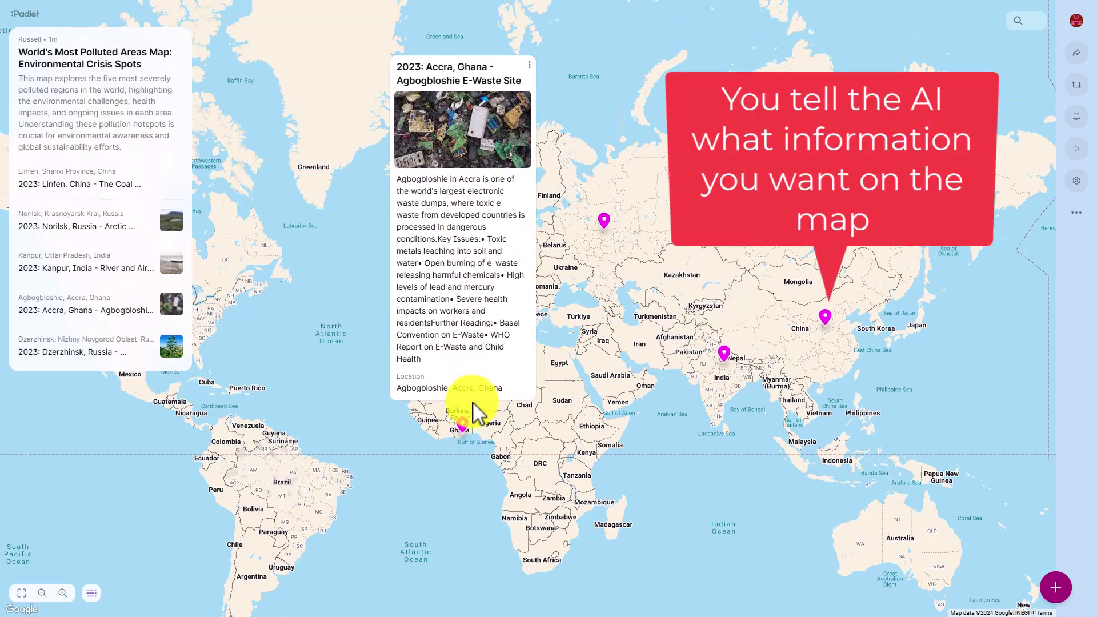
pyautogui.click(1001, 331)
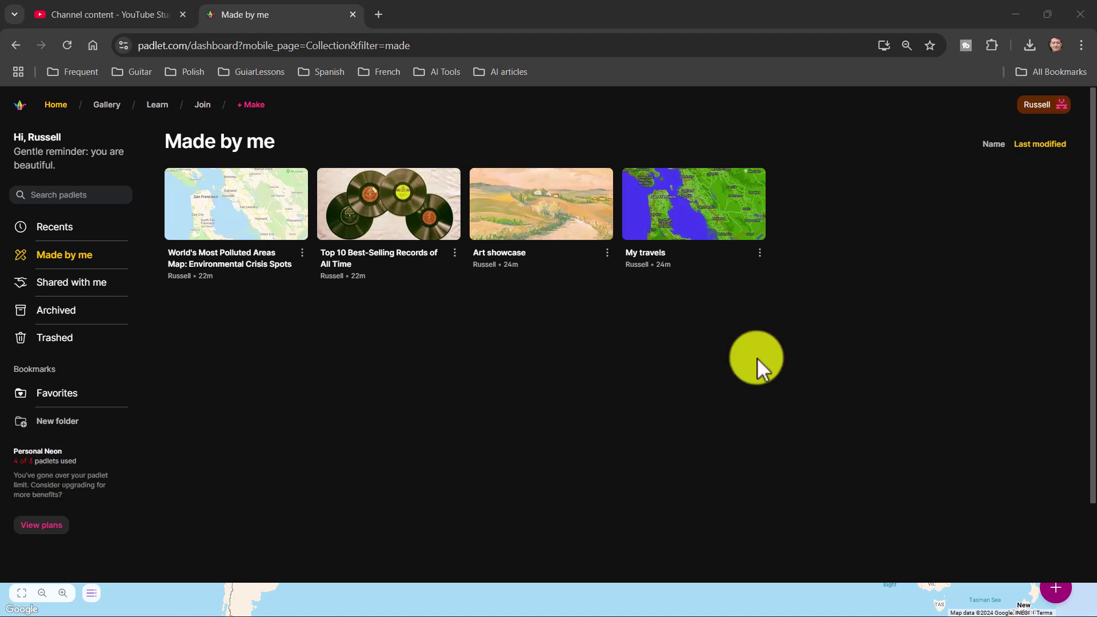
# Move the My travels padlet to the trash and create a blank board in Wall format with sections off
pyautogui.click(760, 254)
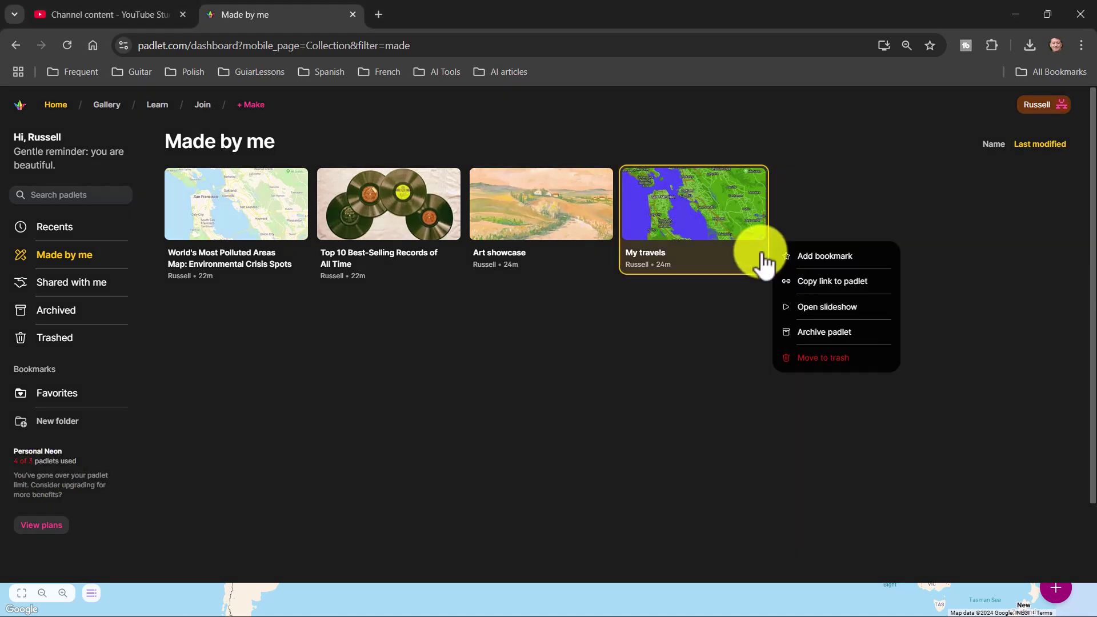
pyautogui.click(827, 359)
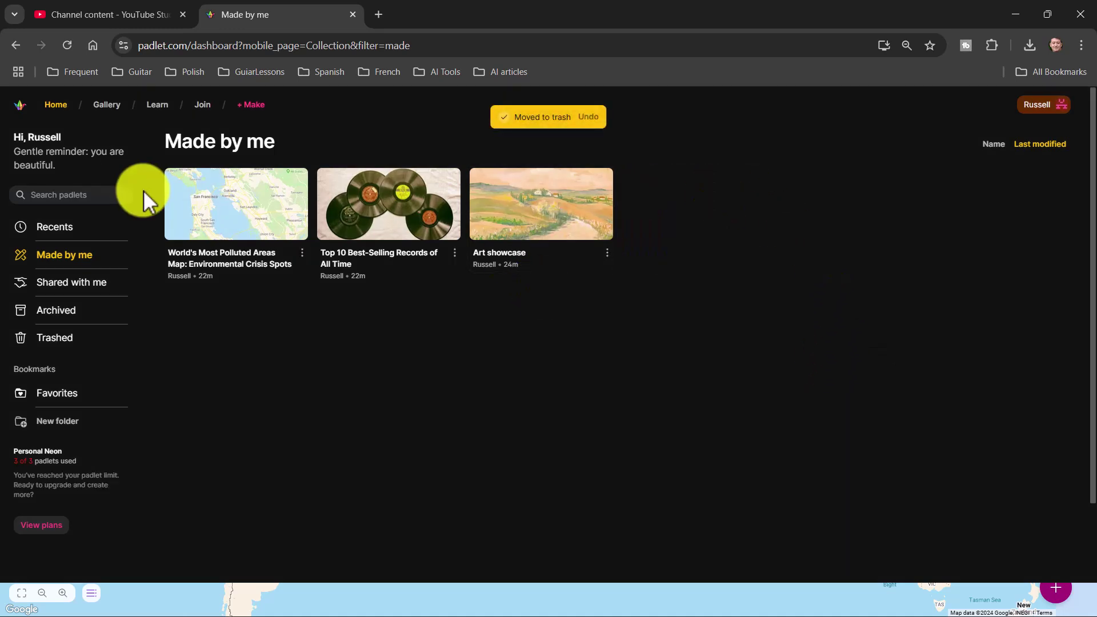
pyautogui.click(251, 105)
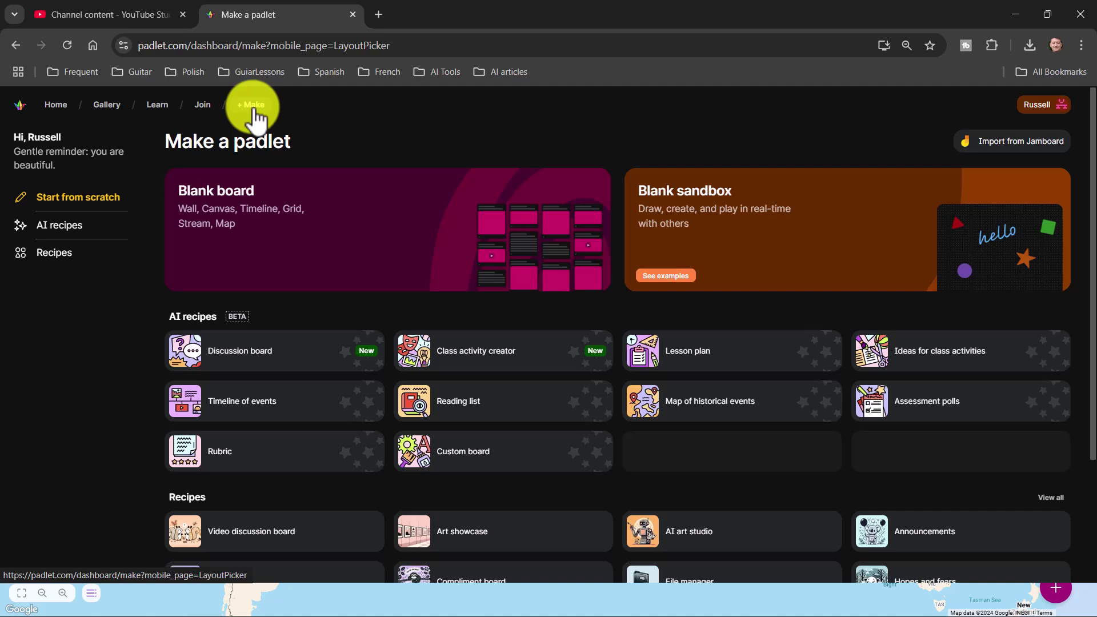
pyautogui.click(216, 226)
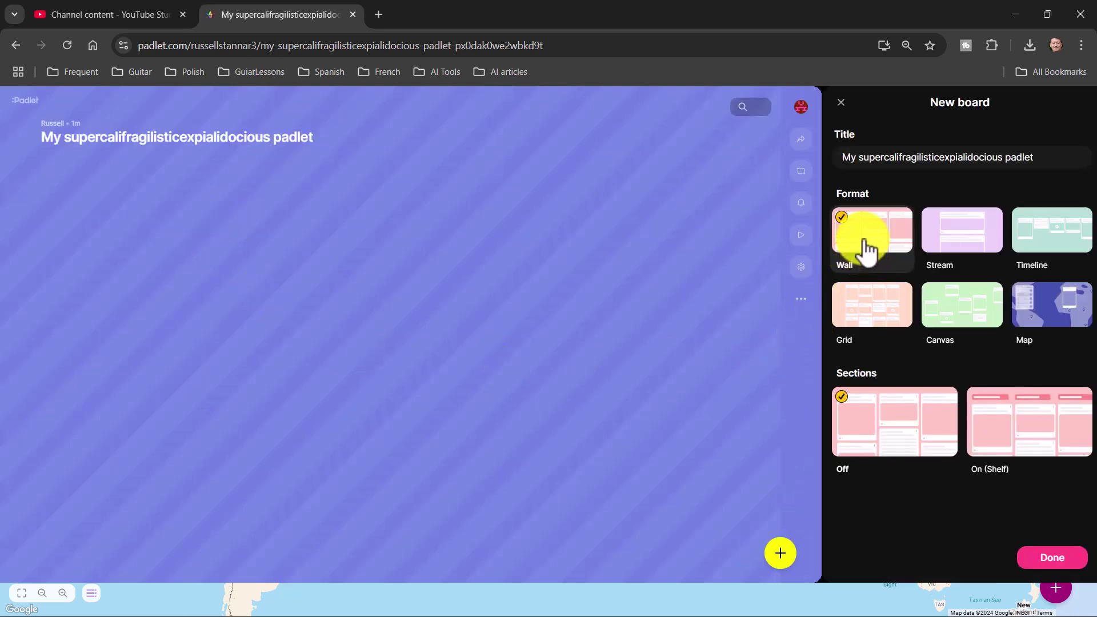
pyautogui.click(888, 247)
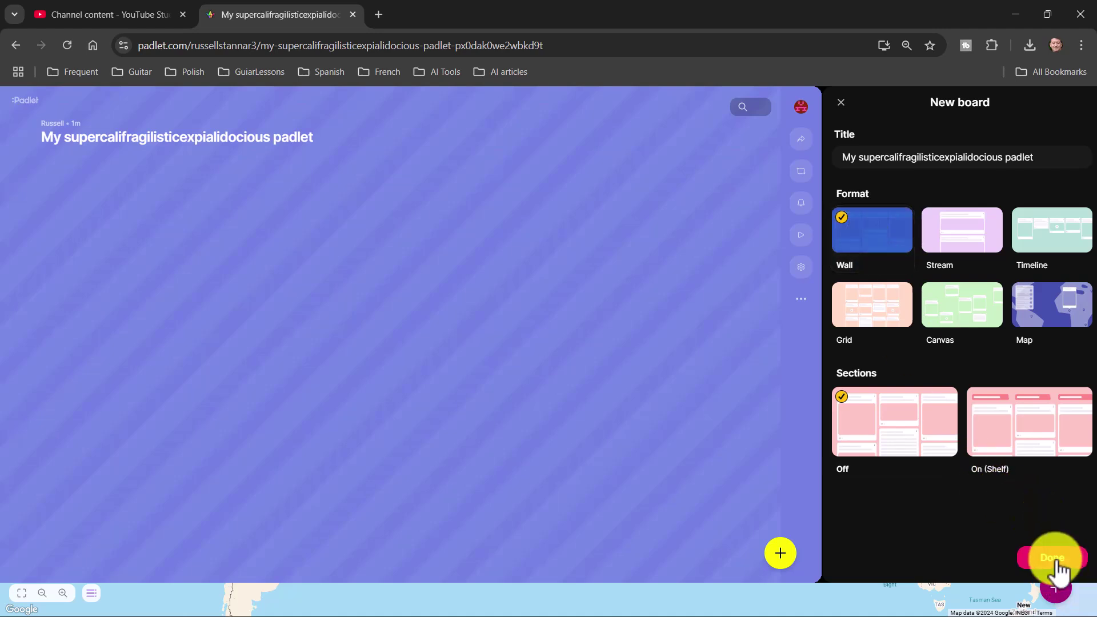
pyautogui.click(1055, 562)
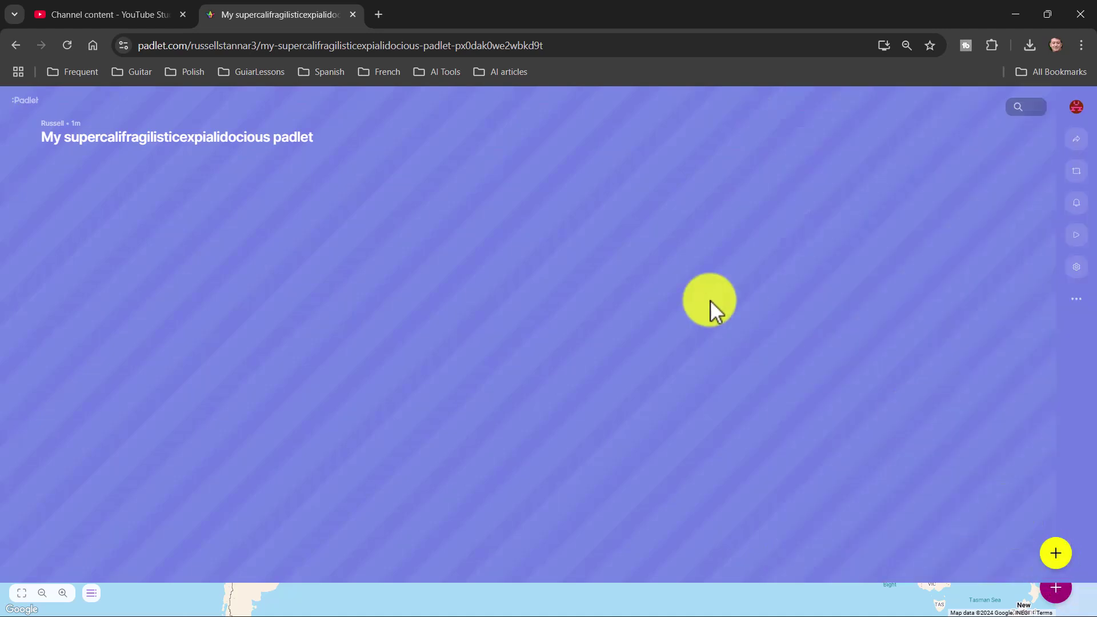
# Title the board "Introduce yourself to the class", description "Talk about your hobbies, interests and why you are doing this course. Plus one unusual interesting thing about you."
pyautogui.click(1076, 267)
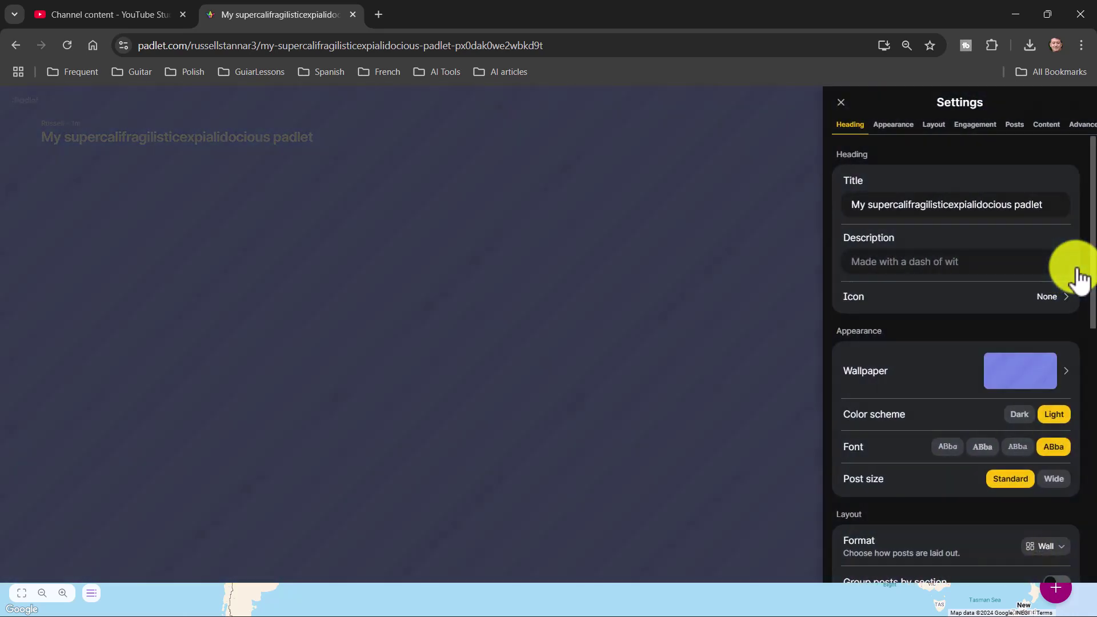
pyautogui.click(1055, 209)
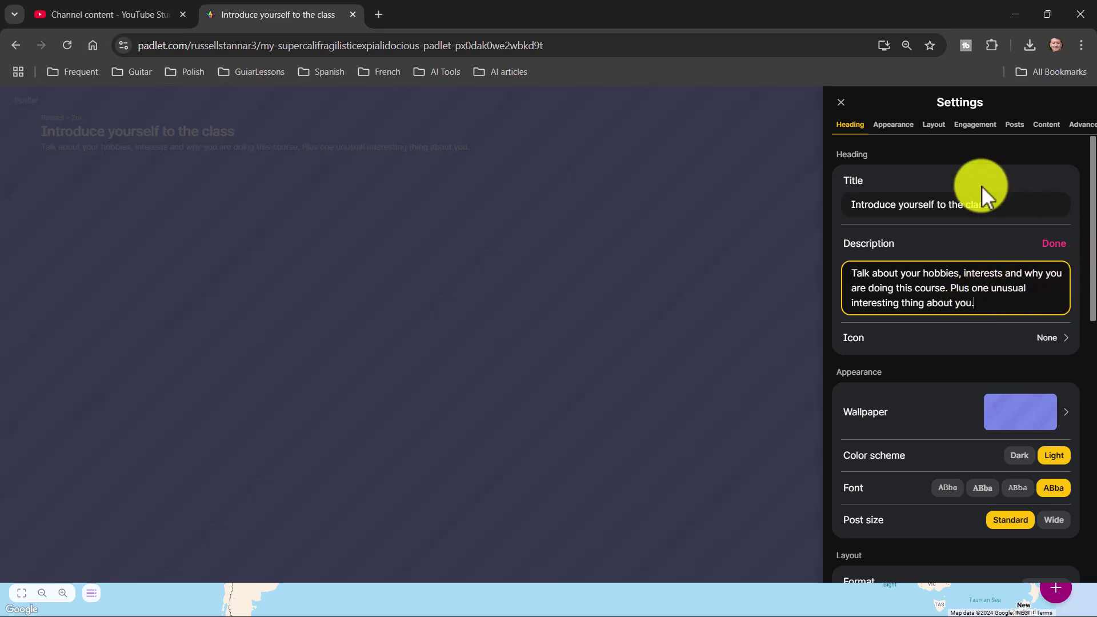
# Customize the post fields so the subject placeholder text reads "Name", and save the change
pyautogui.moveTo(1091, 267); pyautogui.dragTo(1078, 450)
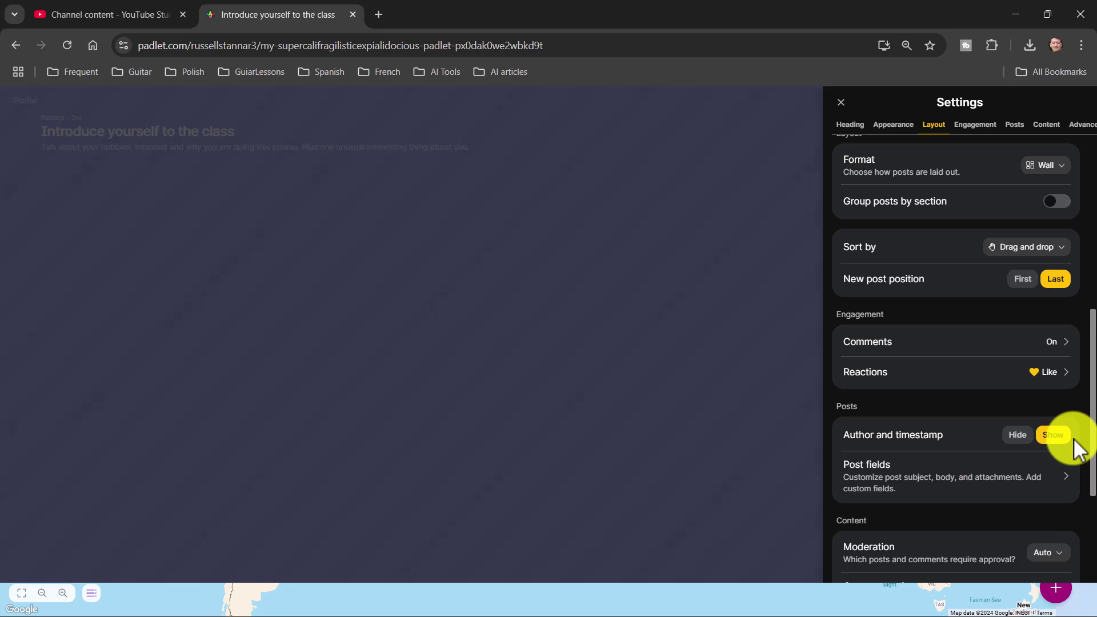
pyautogui.moveTo(1073, 439); pyautogui.dragTo(1077, 470)
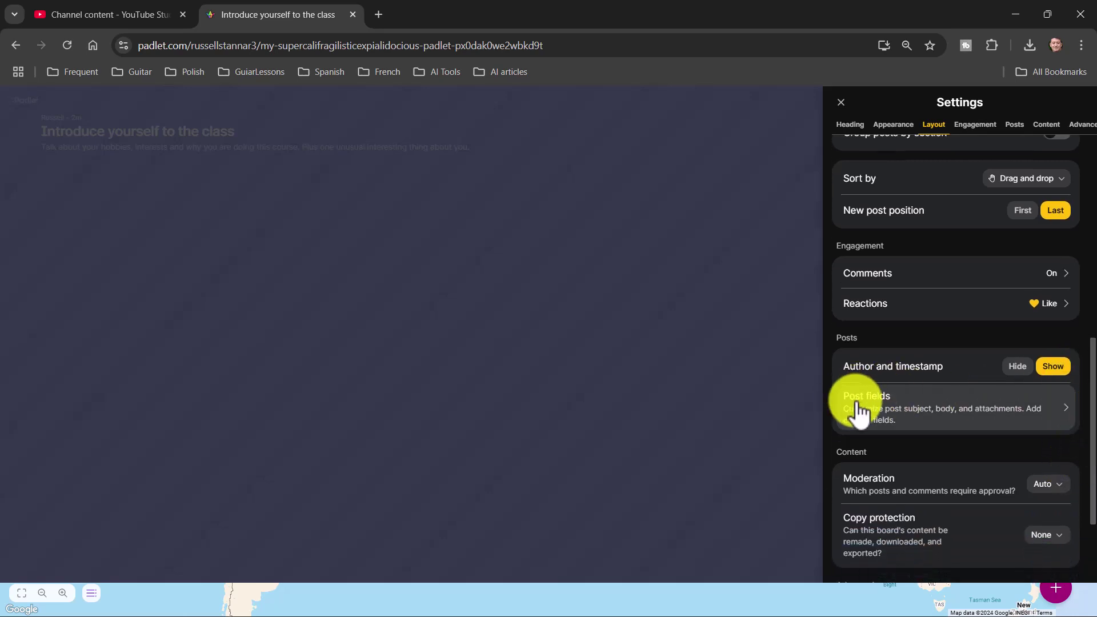
pyautogui.click(914, 416)
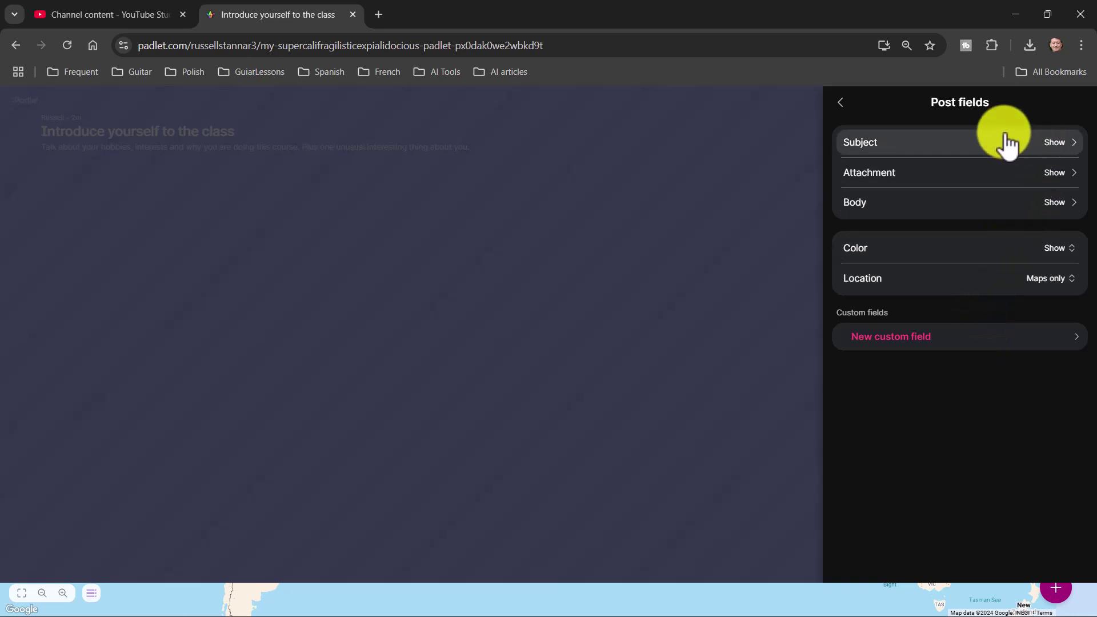
pyautogui.click(1058, 149)
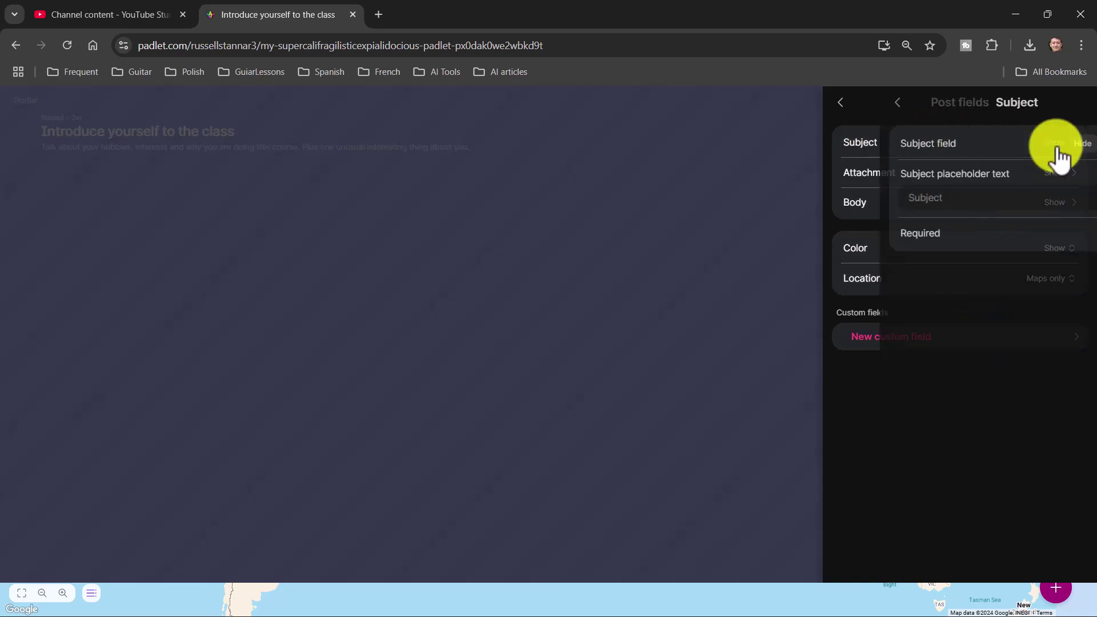
pyautogui.click(906, 205)
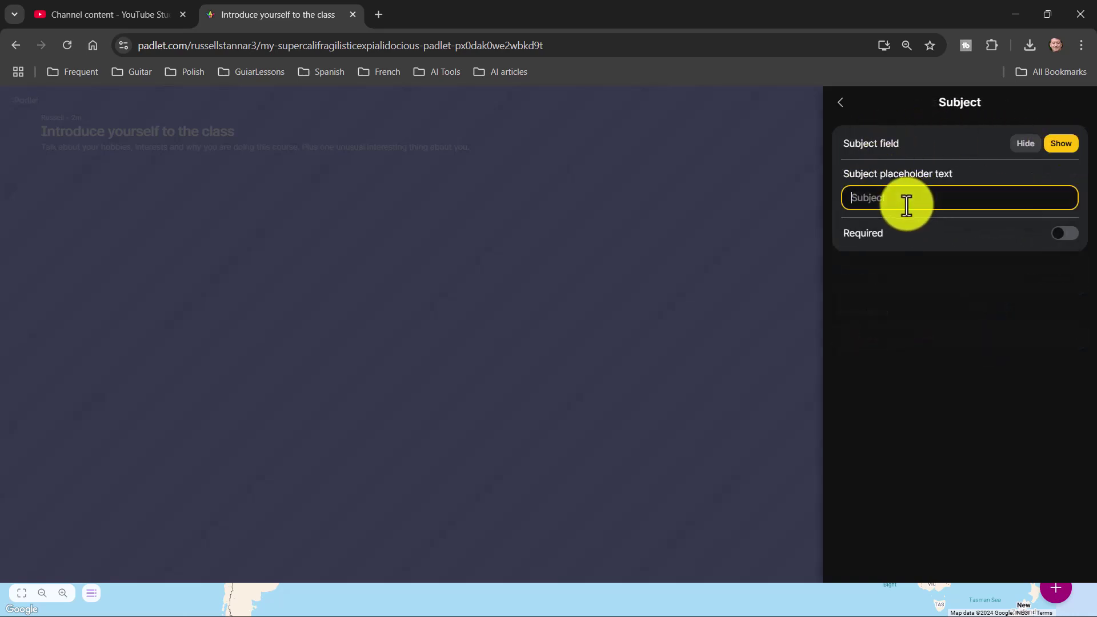
pyautogui.write('Name')
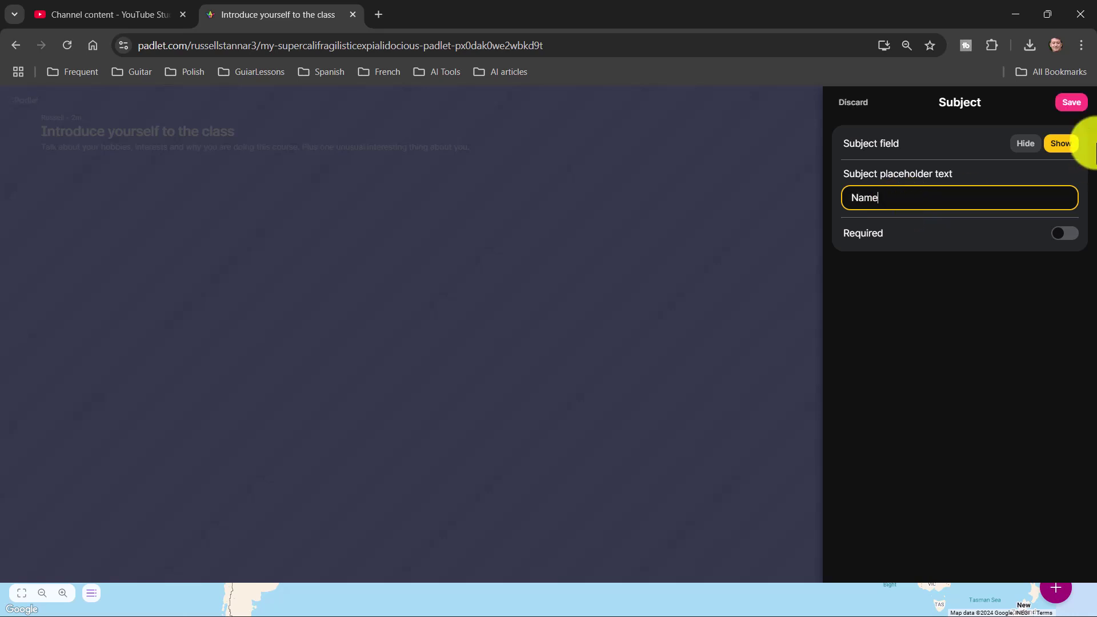
pyautogui.click(1069, 106)
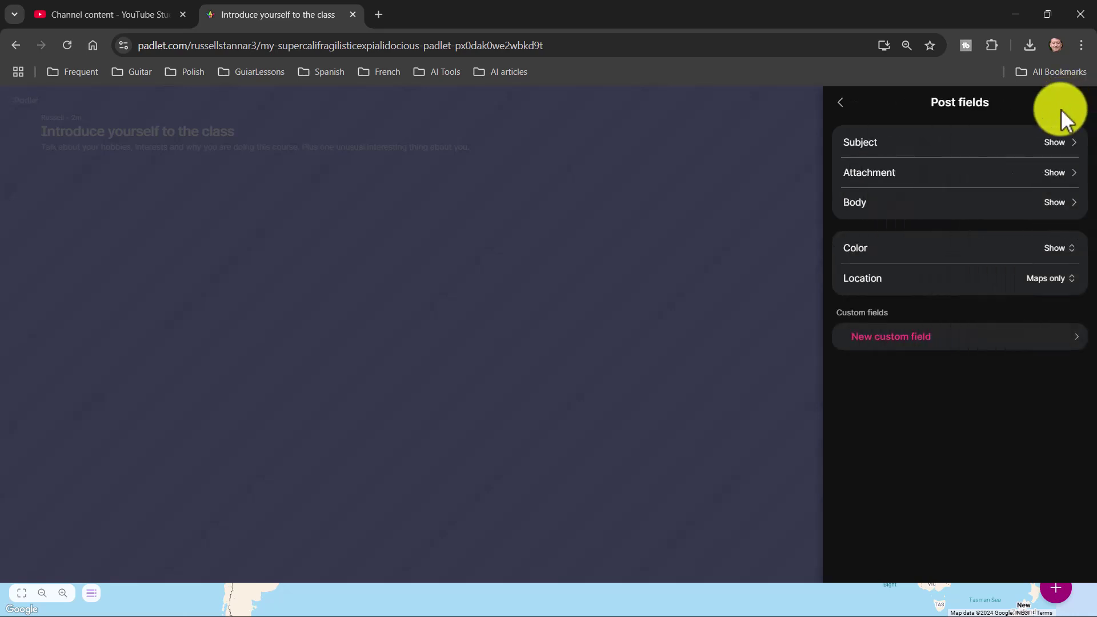
# Hide the body field for posts and save the change
pyautogui.click(1053, 204)
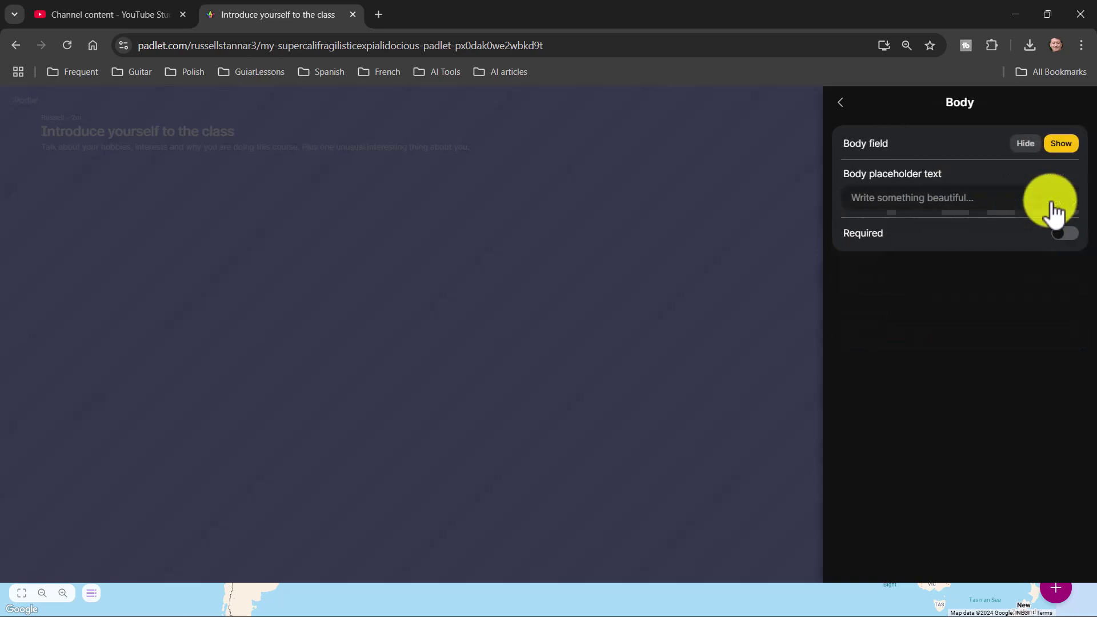
pyautogui.click(1025, 144)
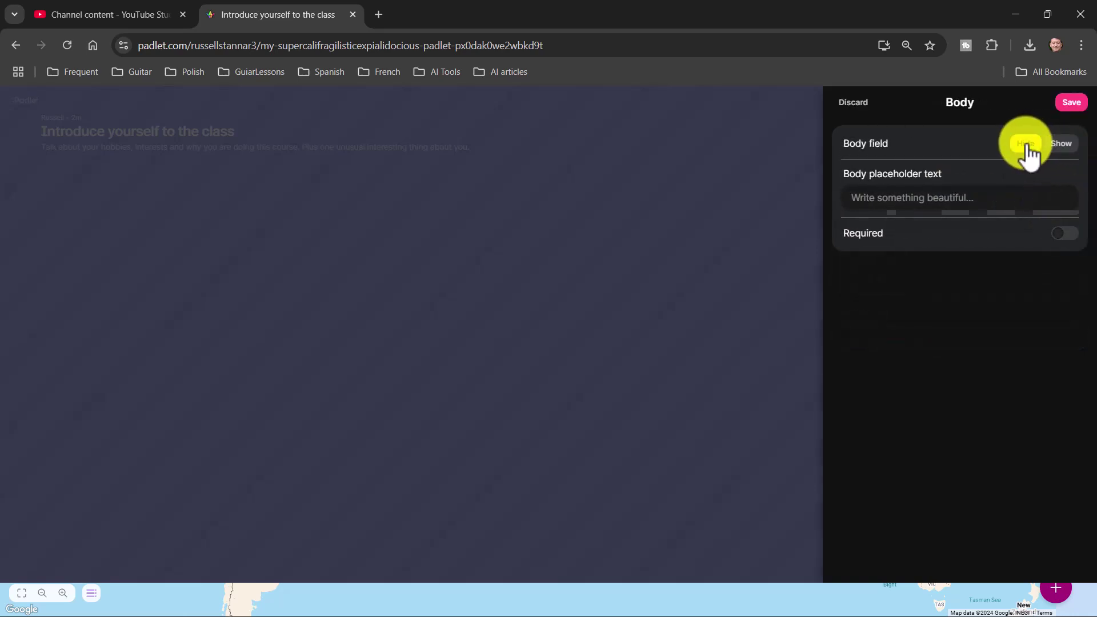
pyautogui.click(1076, 104)
# Restrict post attachments to the audio recorder only, save the change and close the board settings
pyautogui.click(1060, 172)
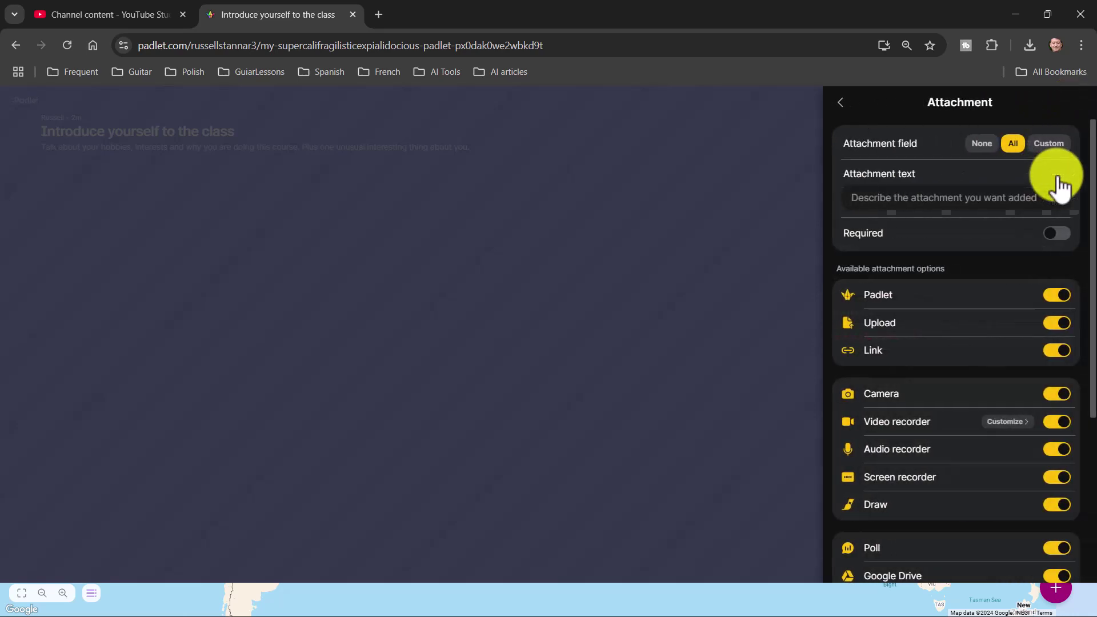
pyautogui.click(982, 144)
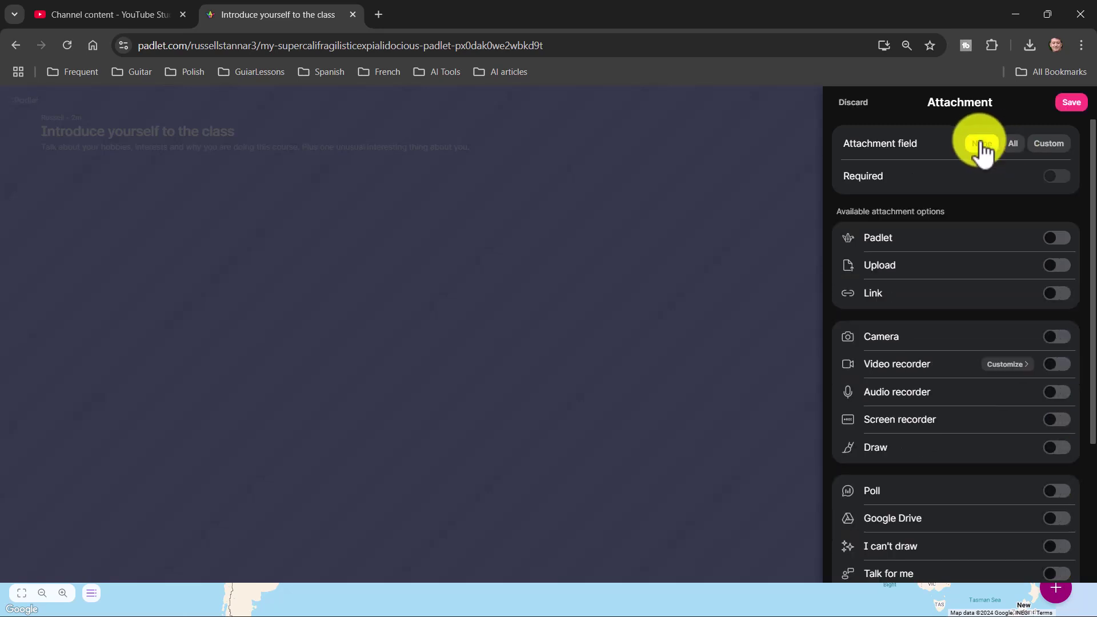
pyautogui.click(1062, 394)
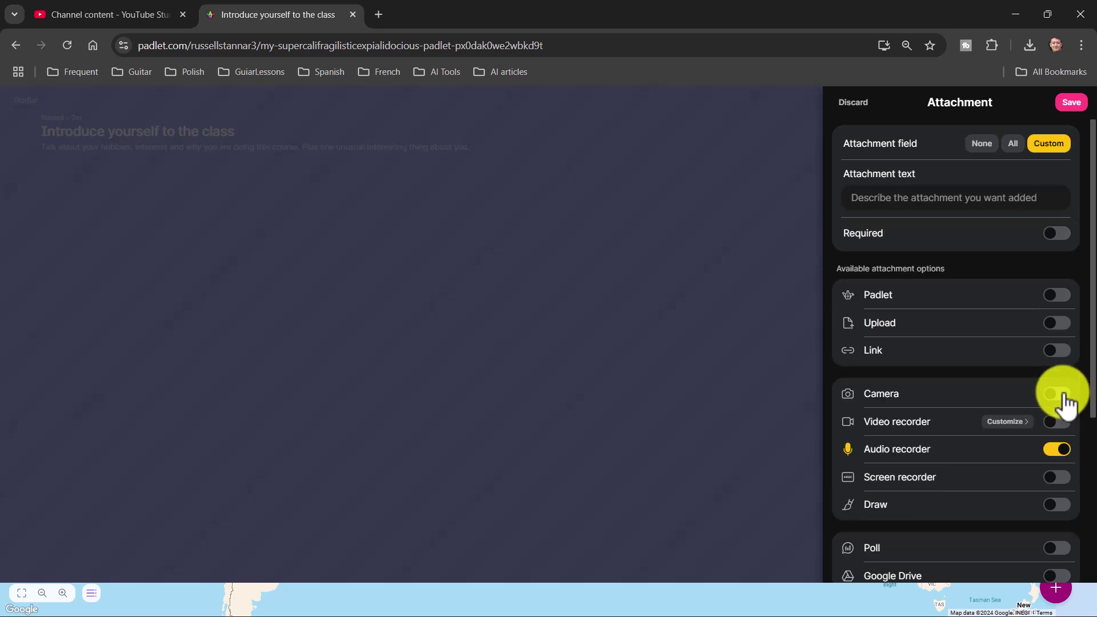
pyautogui.click(1071, 103)
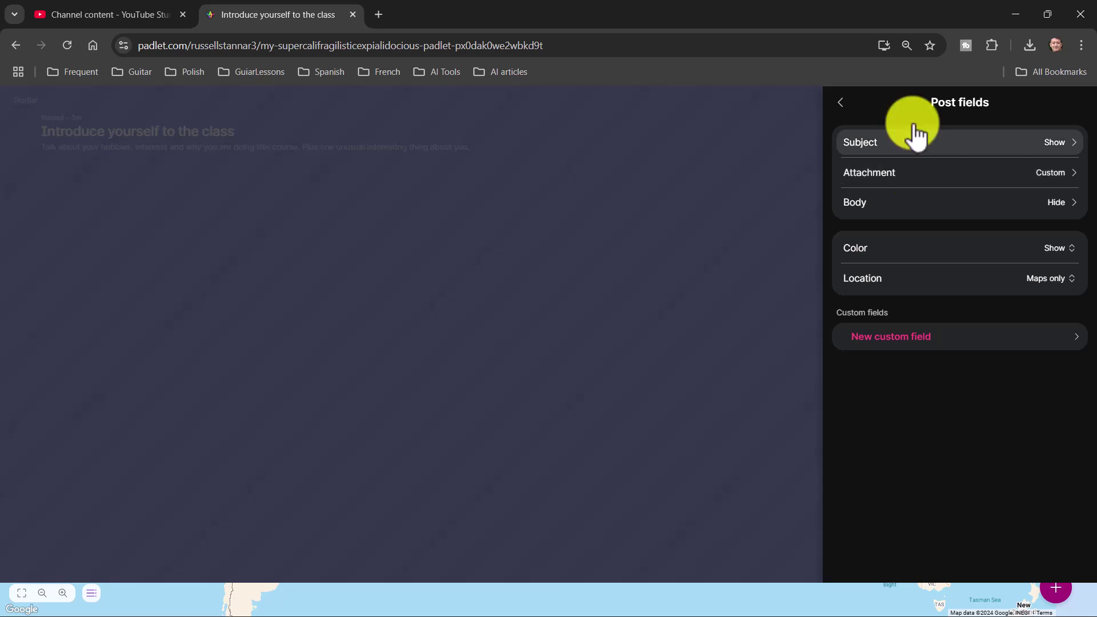
pyautogui.click(840, 103)
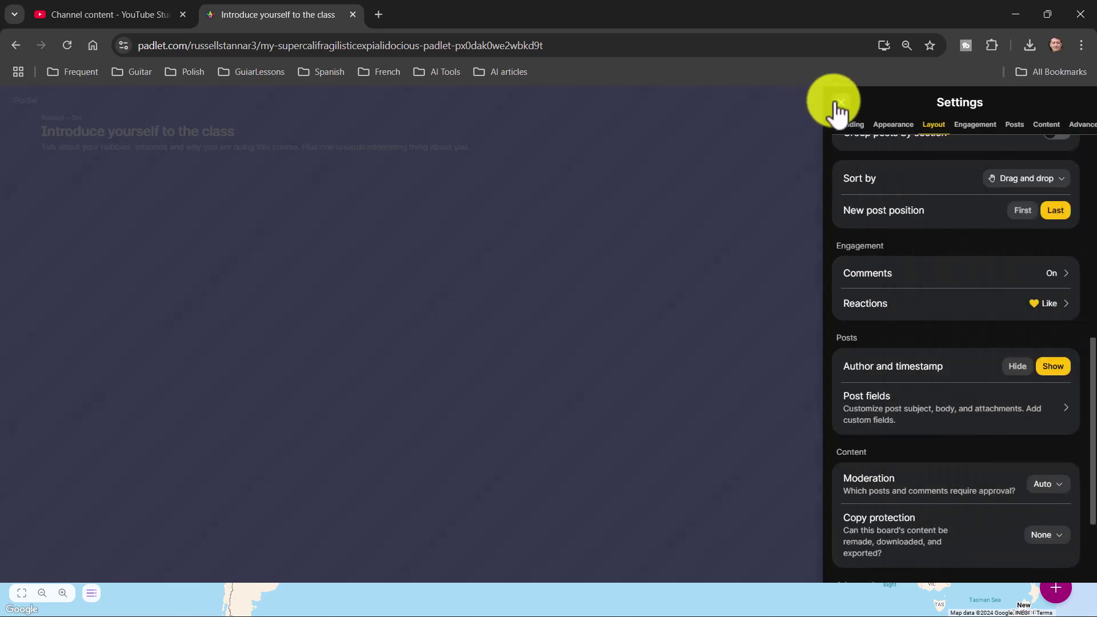
pyautogui.click(839, 106)
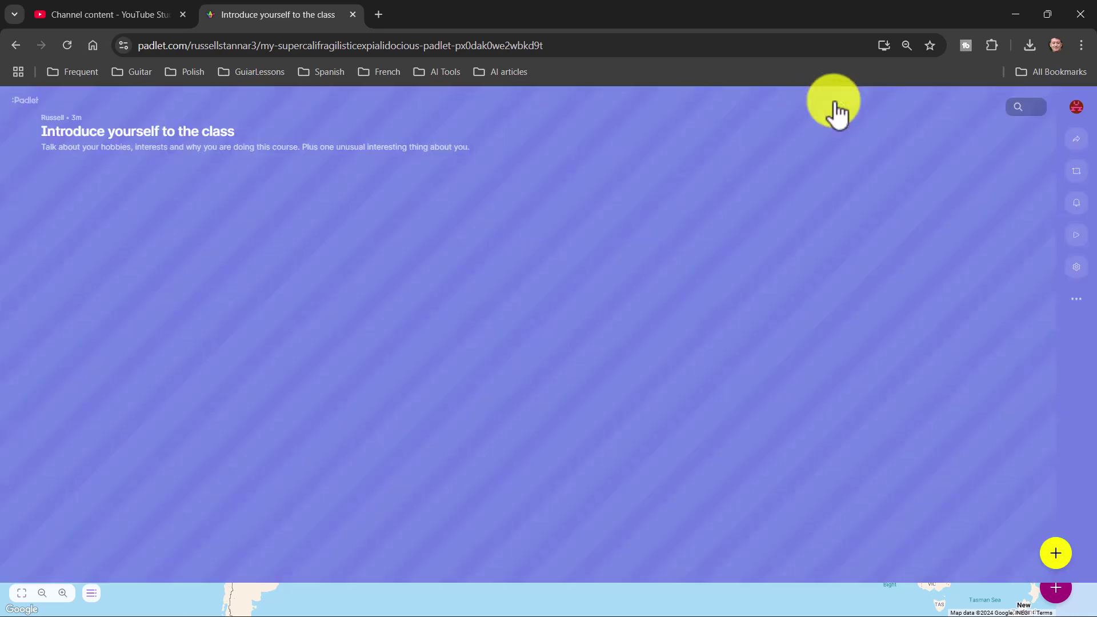
# Start a new post with a first name in the Name field and delete the draft
pyautogui.click(1055, 559)
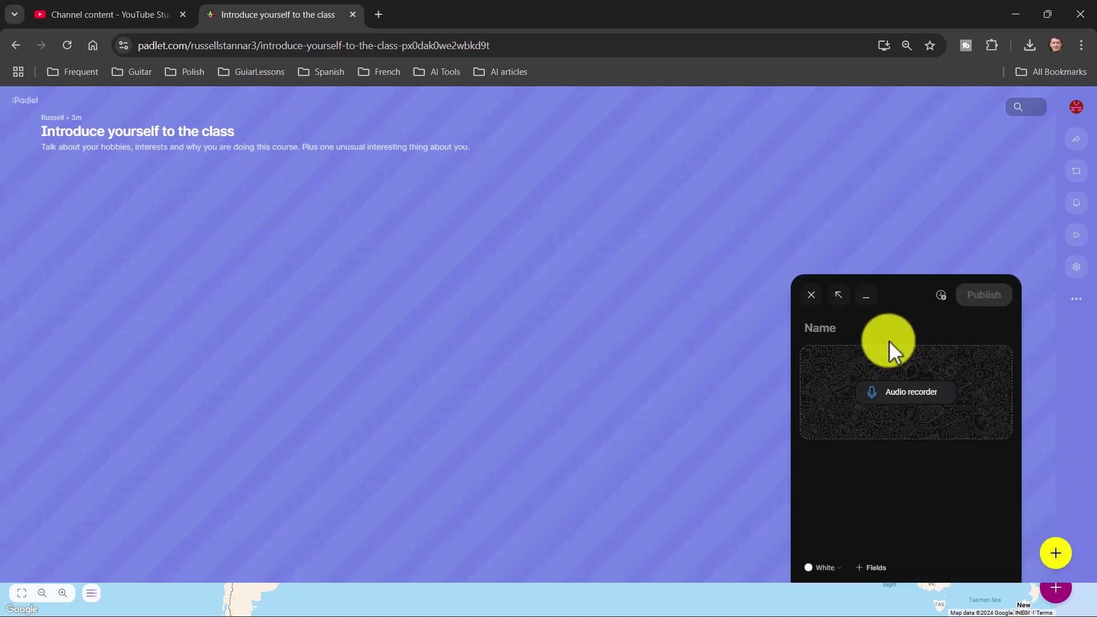
pyautogui.click(846, 323)
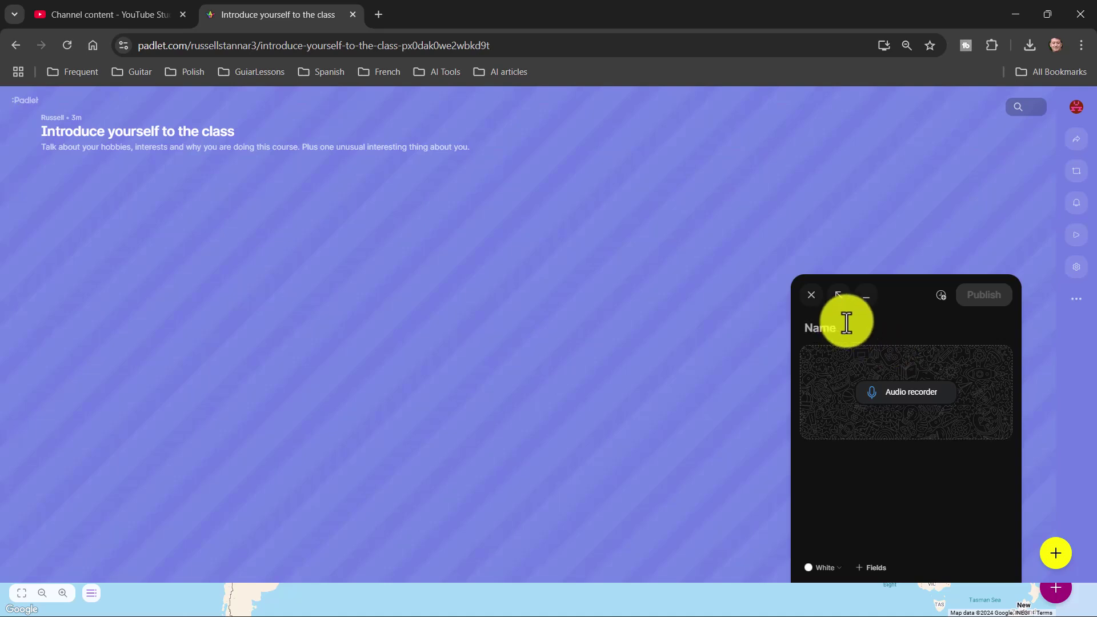
pyautogui.write('Russell')
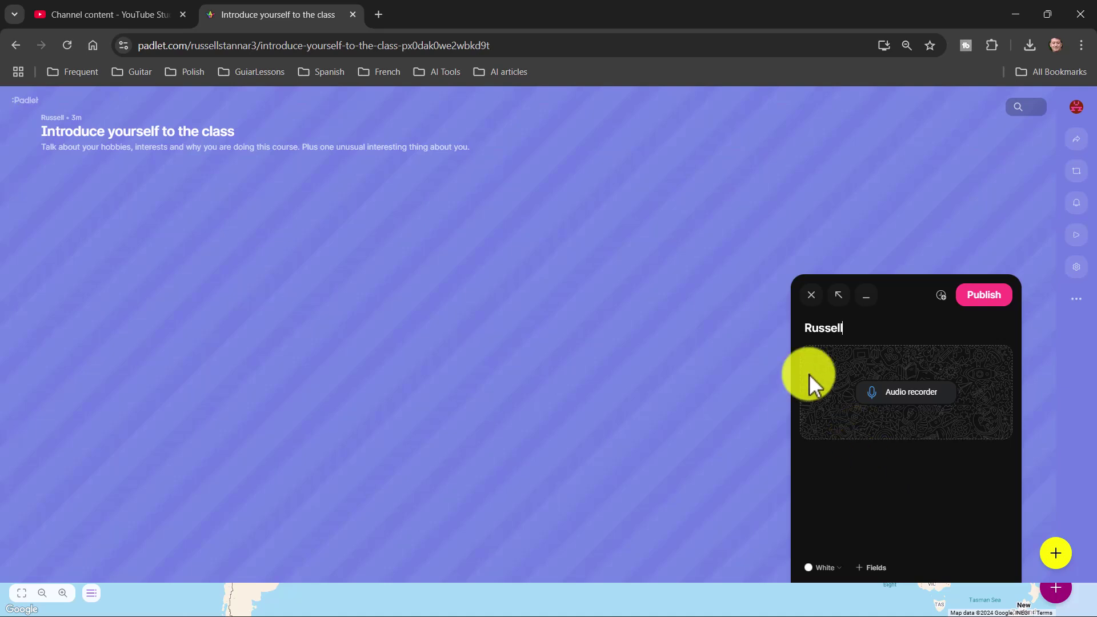
pyautogui.click(811, 295)
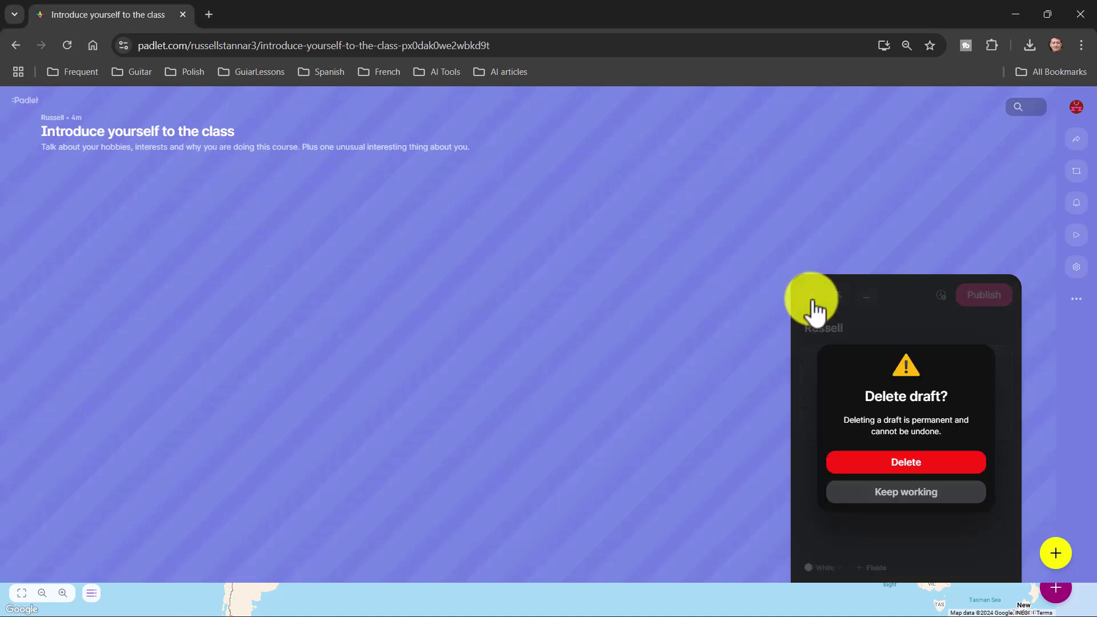
pyautogui.click(899, 464)
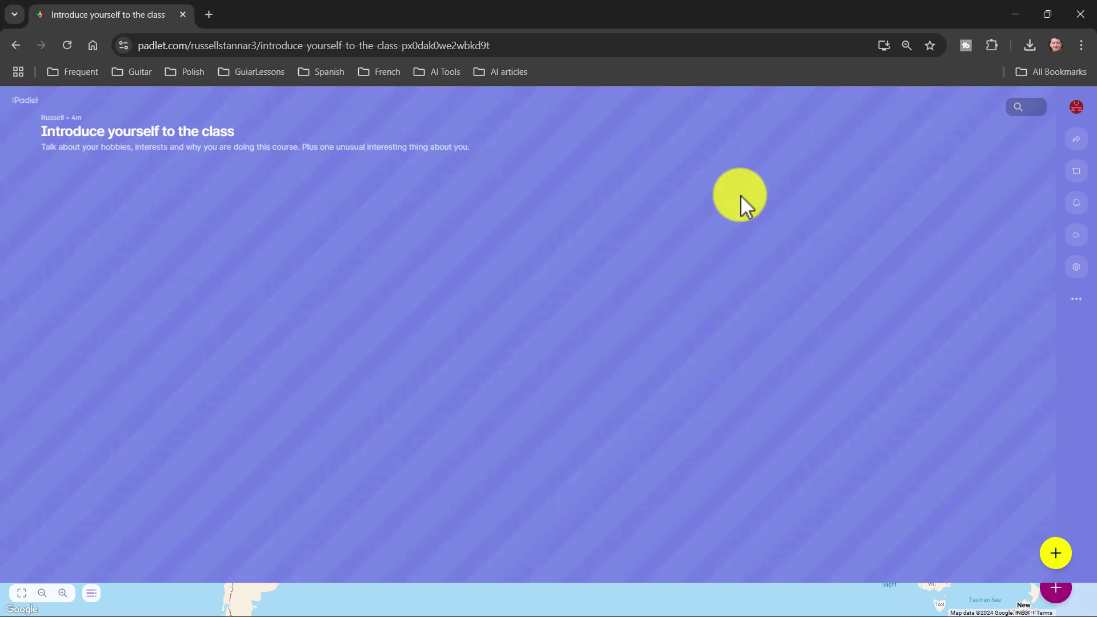
# View the QR code for sharing the board, and close it
pyautogui.click(1077, 150)
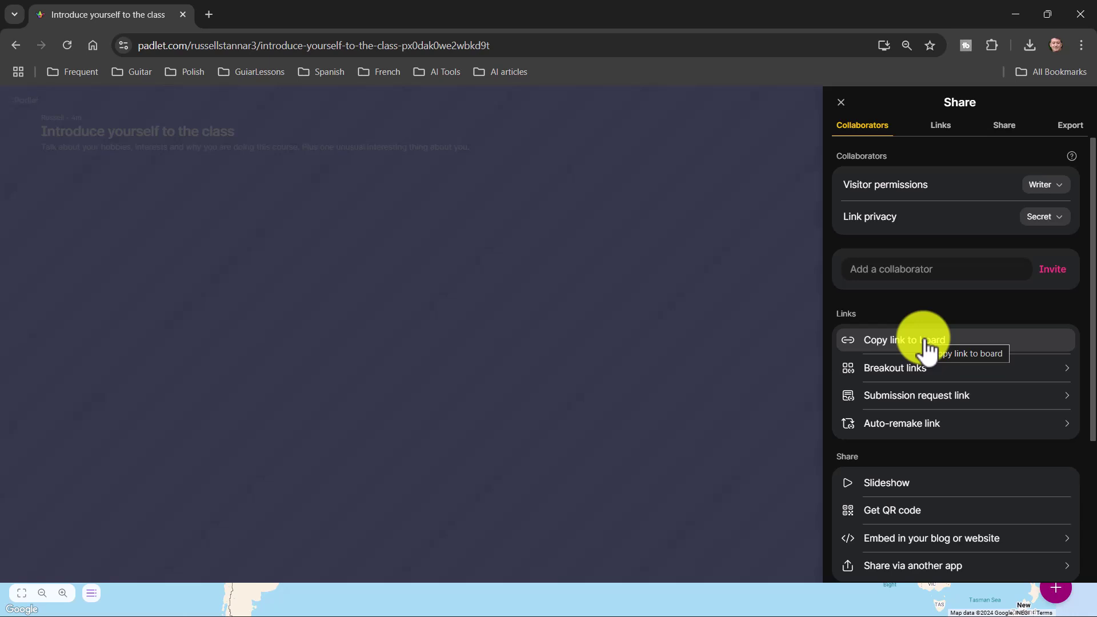
pyautogui.click(880, 517)
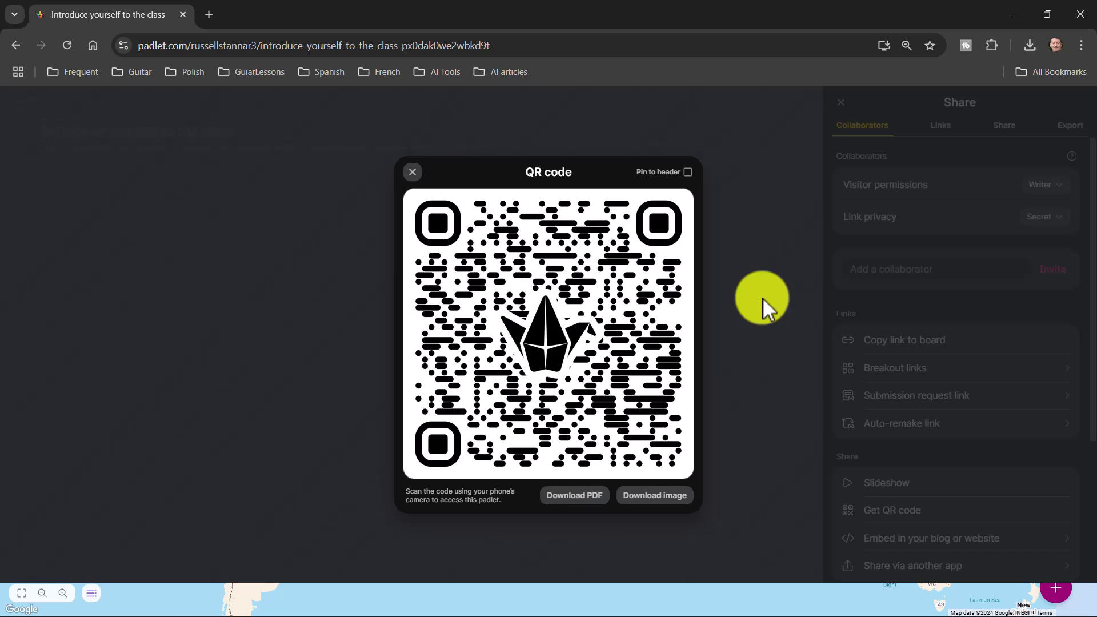
pyautogui.click(761, 169)
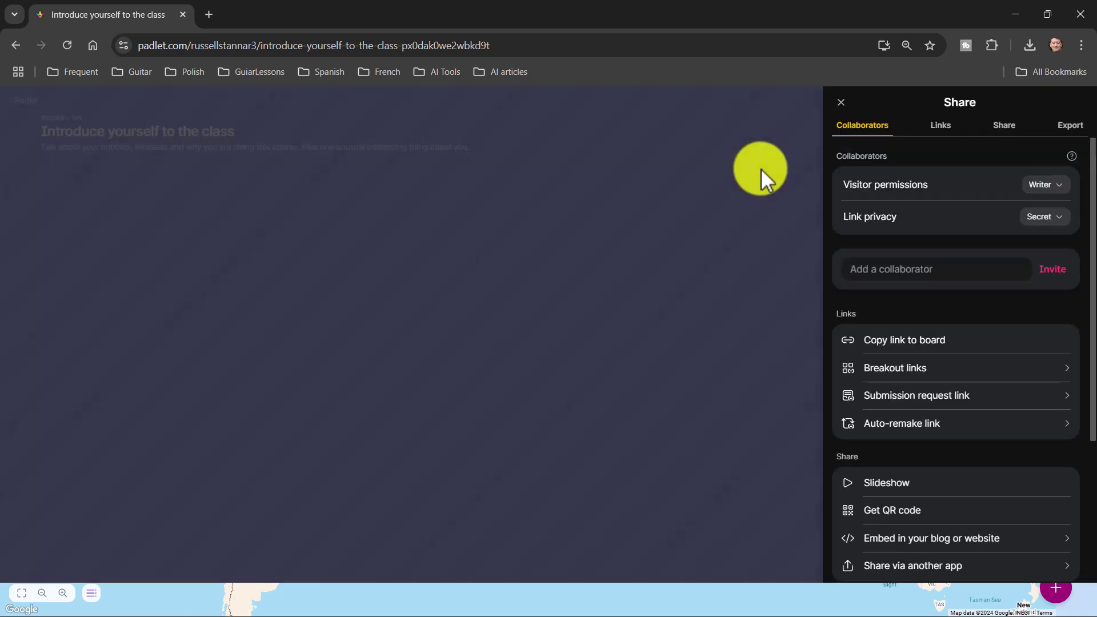
# Close the sharing options, start a new post with a first name, and select Microphone Array (Realtek(R) Audio) in its audio recorder
pyautogui.click(841, 103)
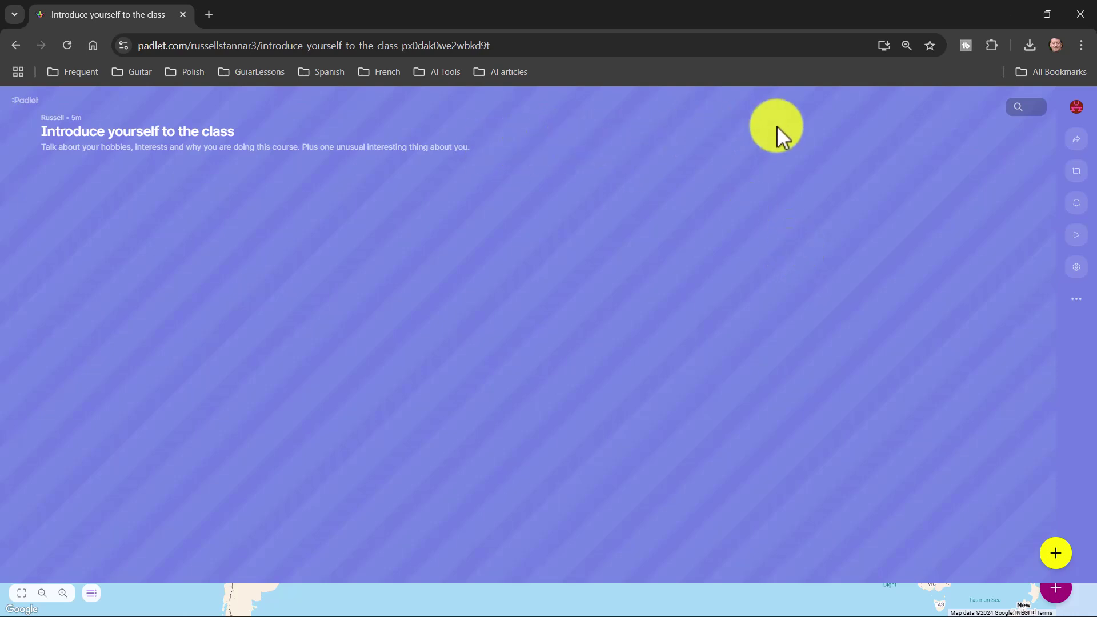
pyautogui.click(1058, 554)
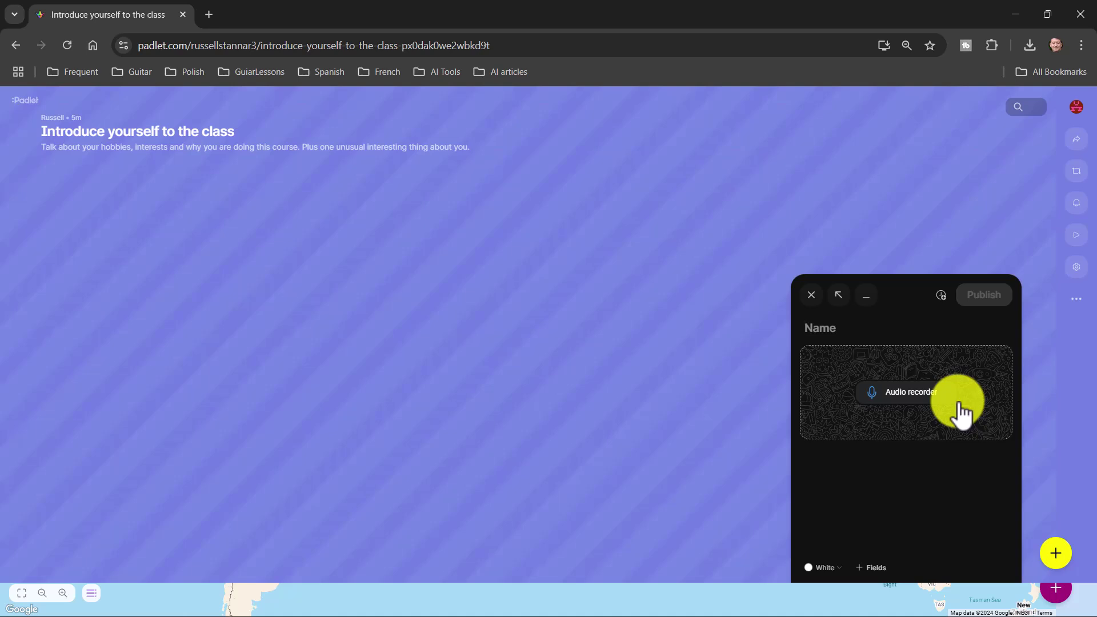
pyautogui.write('Russell')
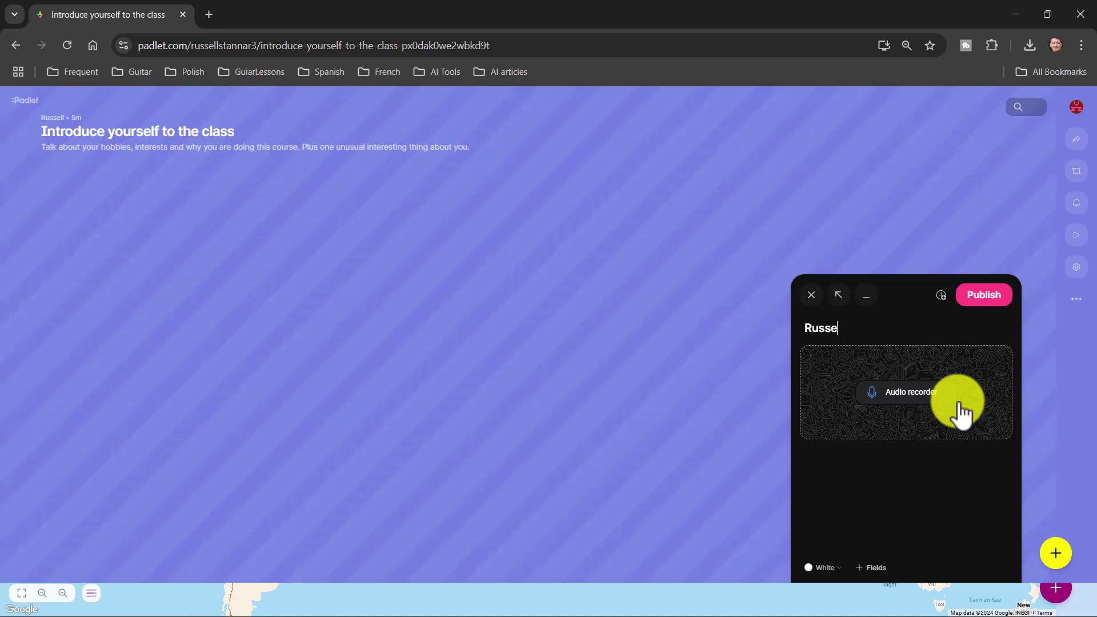
pyautogui.click(931, 400)
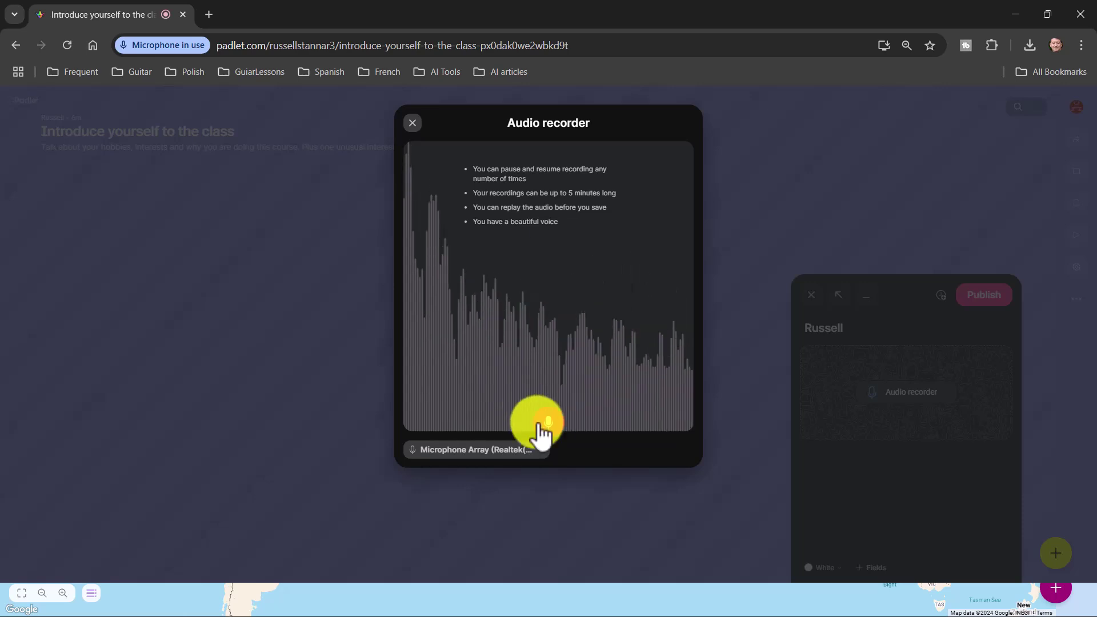
pyautogui.click(539, 451)
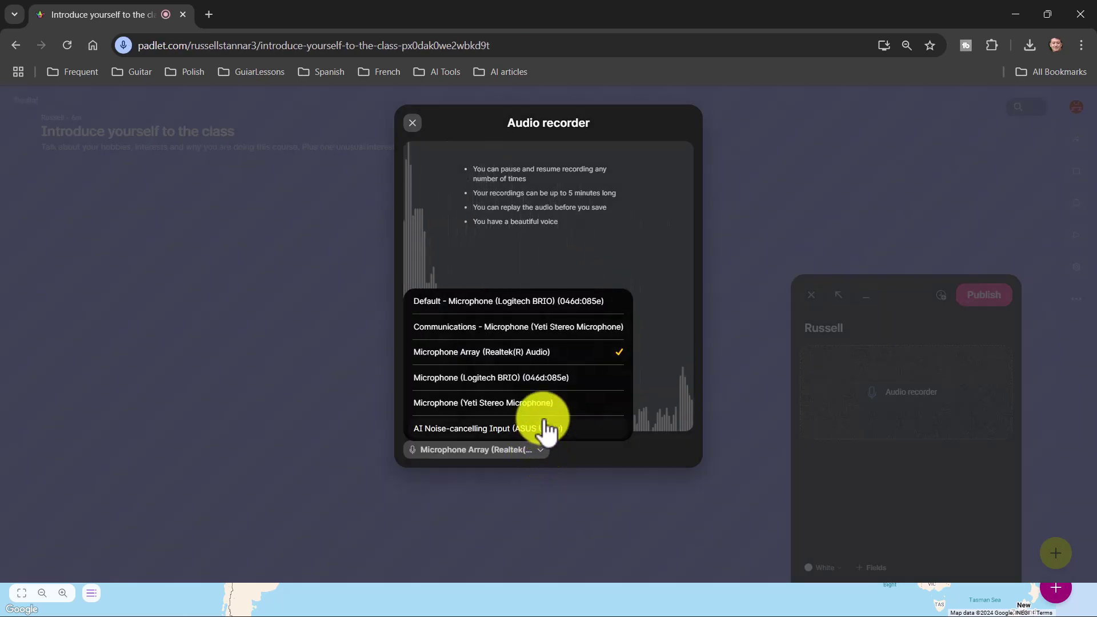
pyautogui.click(502, 353)
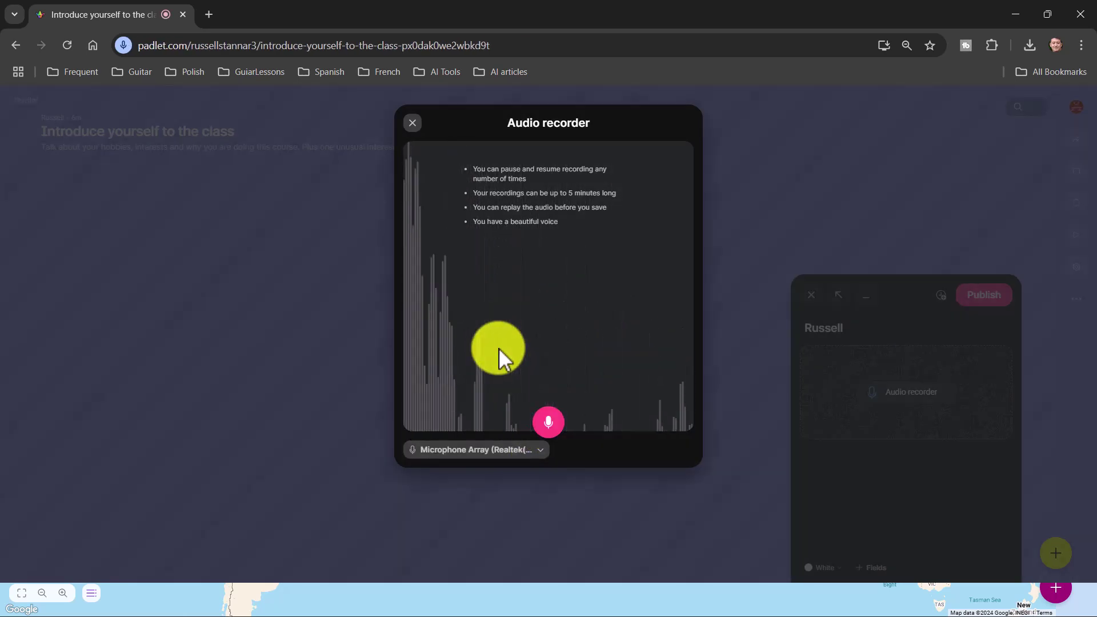
# Record an audio introduction of about 10 seconds, save it to the post, and publish the post
pyautogui.click(549, 424)
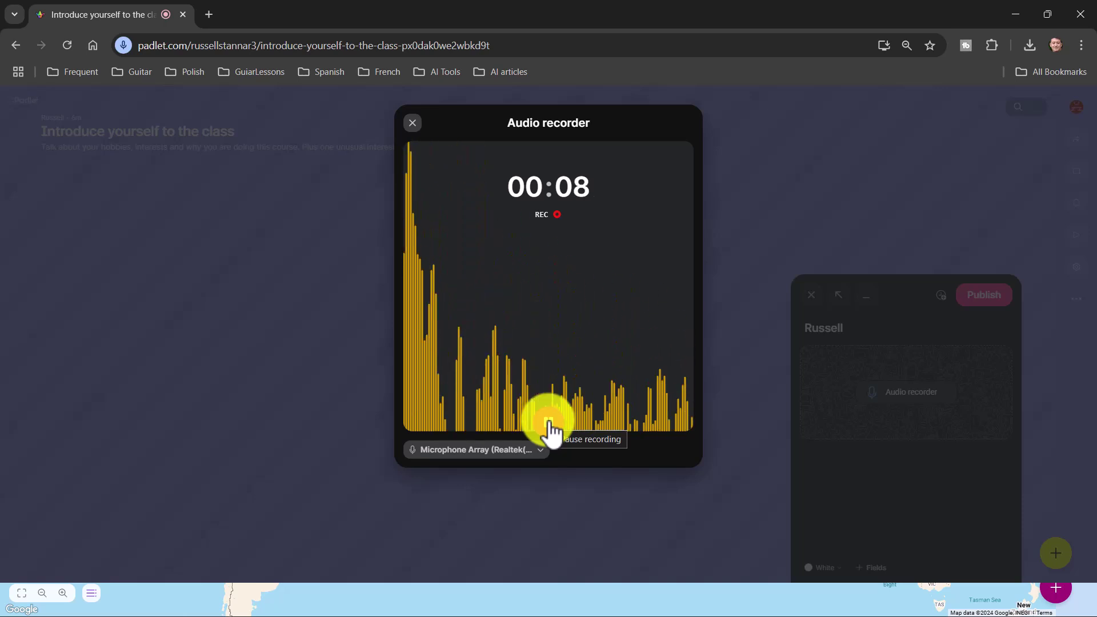
pyautogui.click(549, 427)
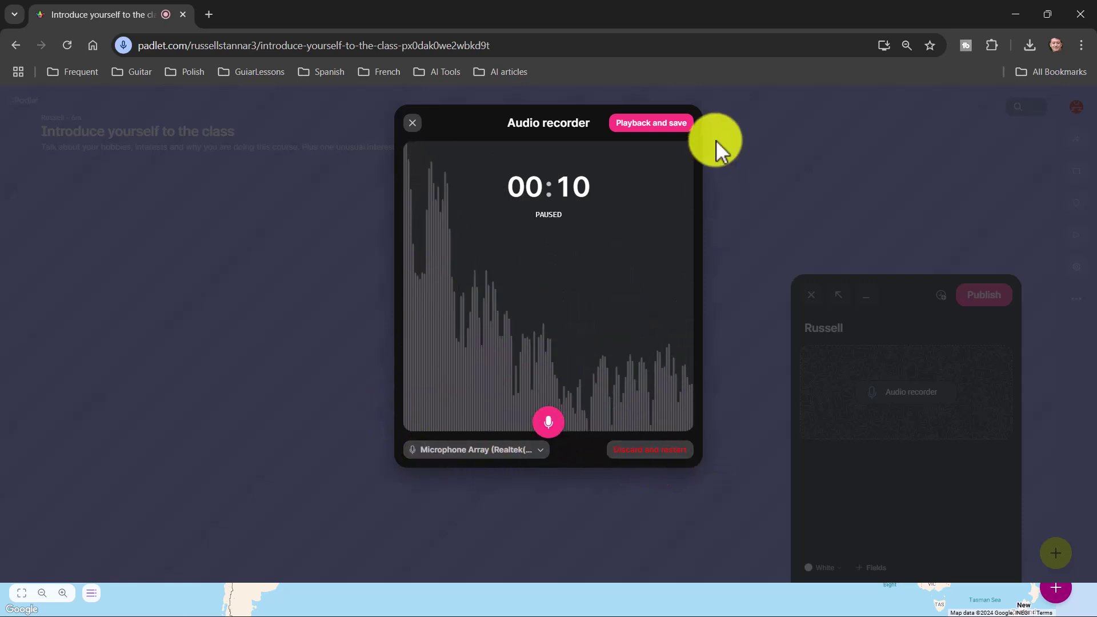
pyautogui.click(633, 129)
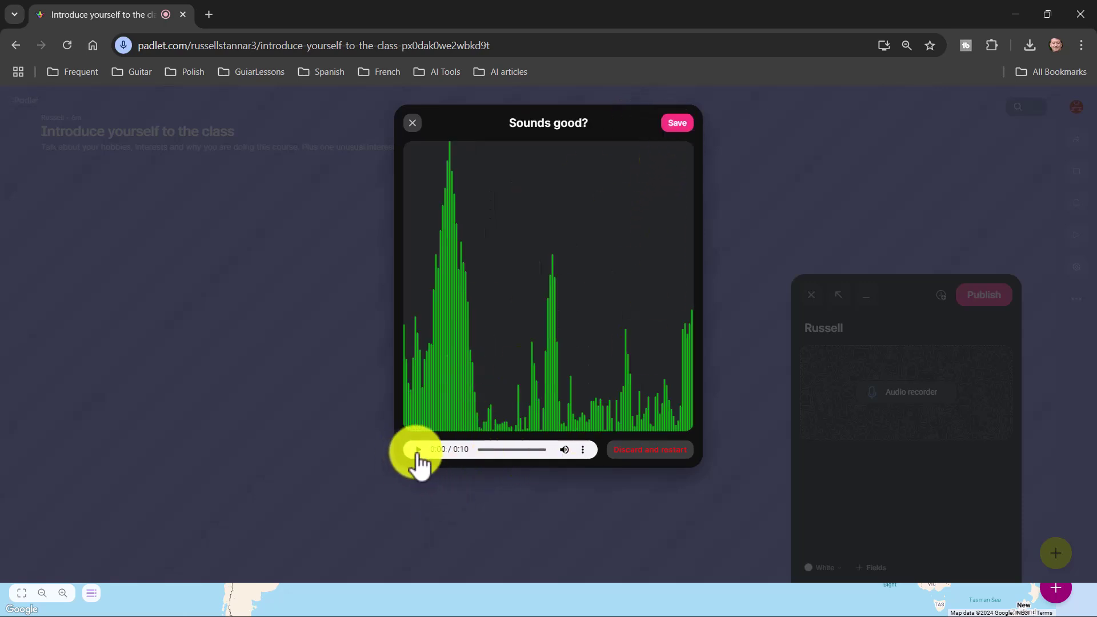
pyautogui.click(677, 125)
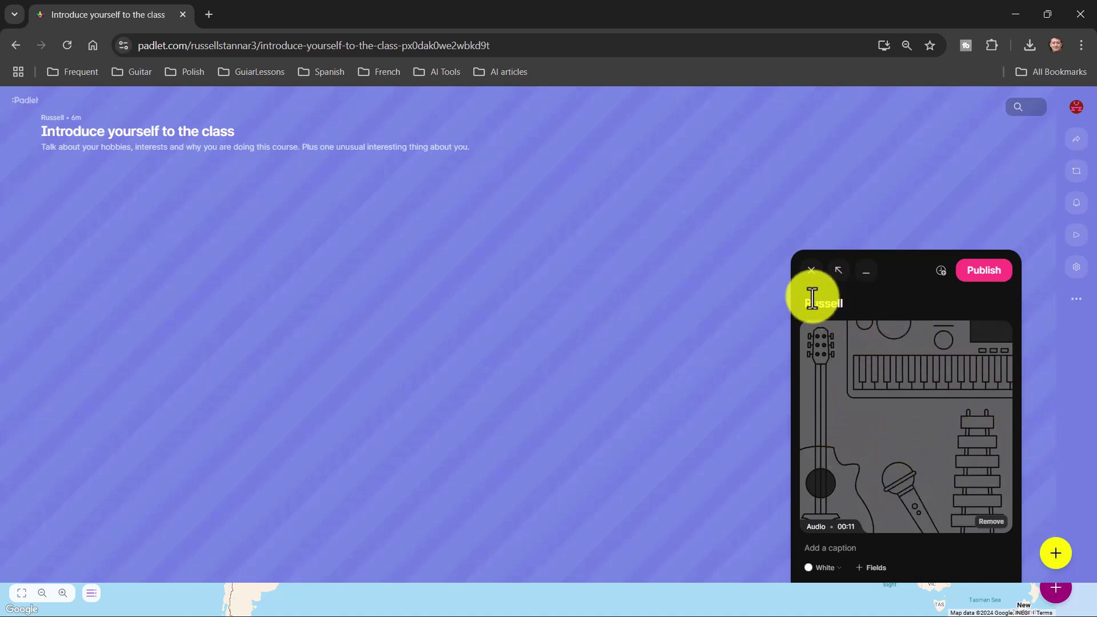
pyautogui.click(984, 274)
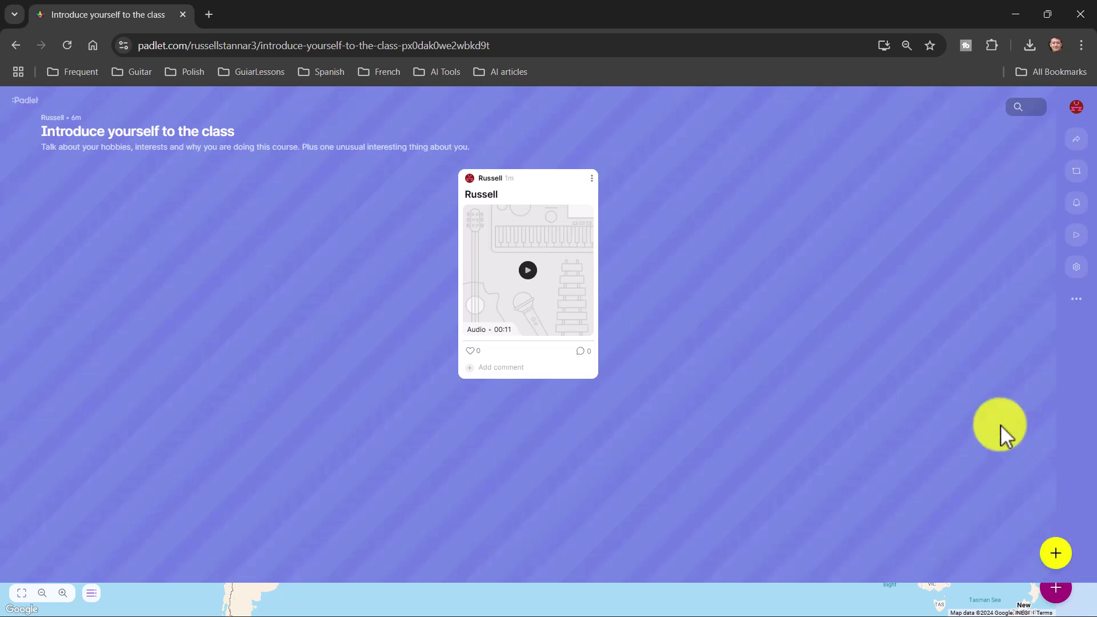
# Comment "What did you teach at uni?" on the published audio post
pyautogui.click(482, 368)
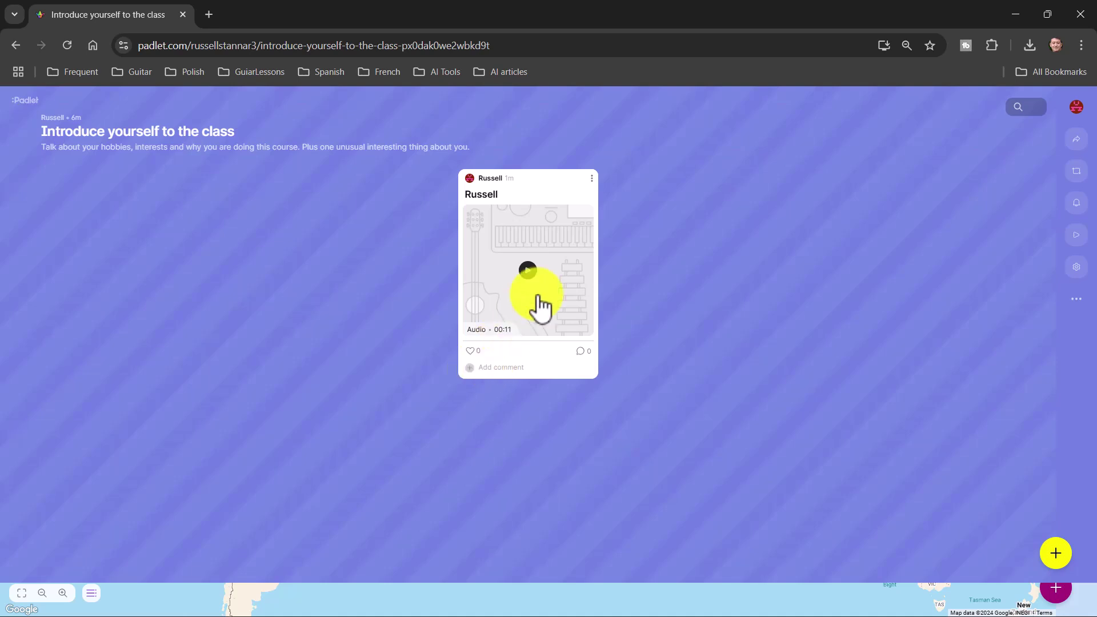
pyautogui.click(498, 369)
pyautogui.write('What did you teach at uni')
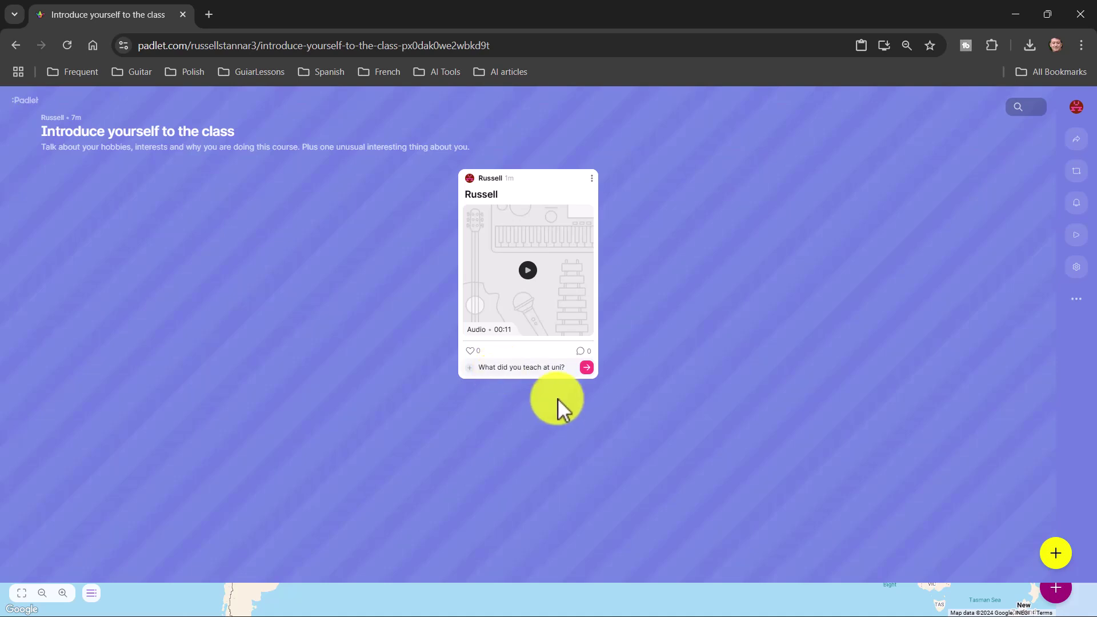
pyautogui.click(587, 368)
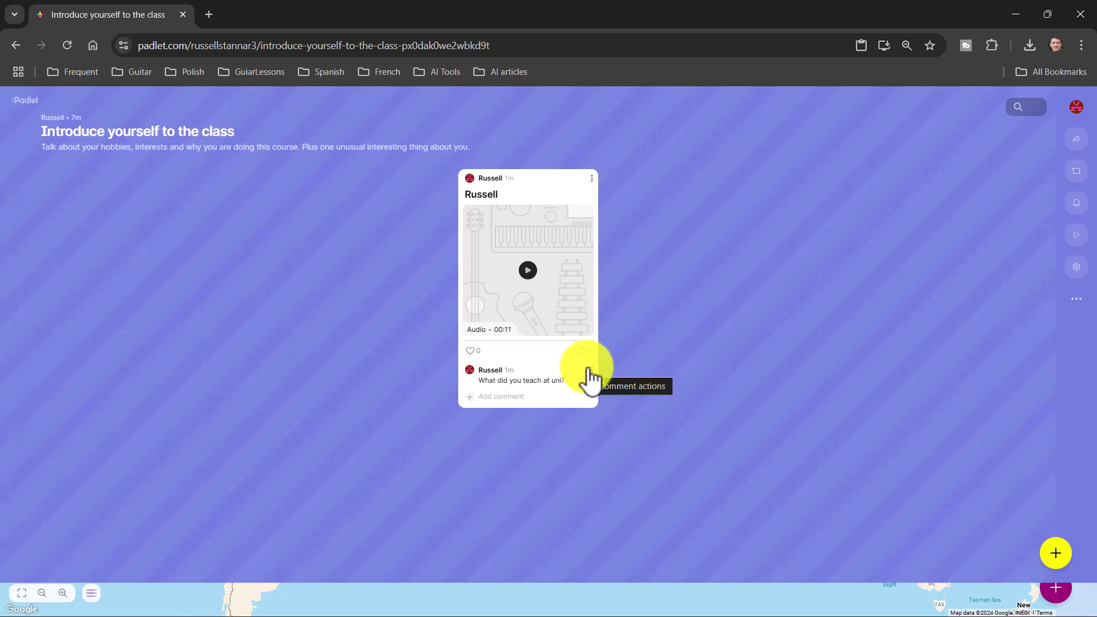
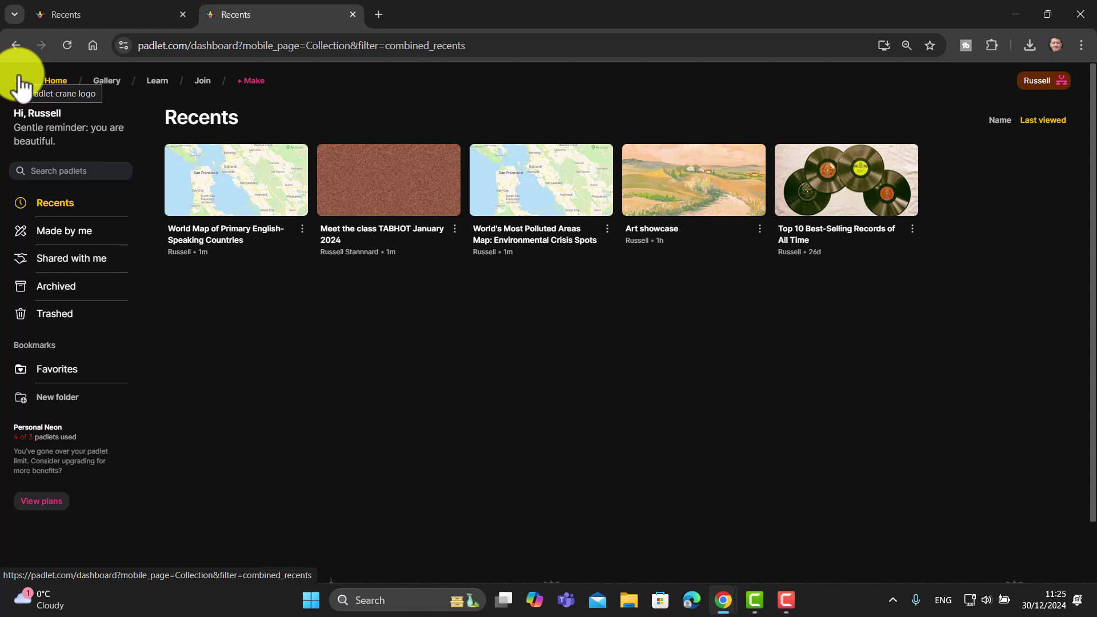
# Remove the World Map of Primary English-Speaking Countries padlet from the recent boards
pyautogui.click(301, 230)
pyautogui.click(364, 344)
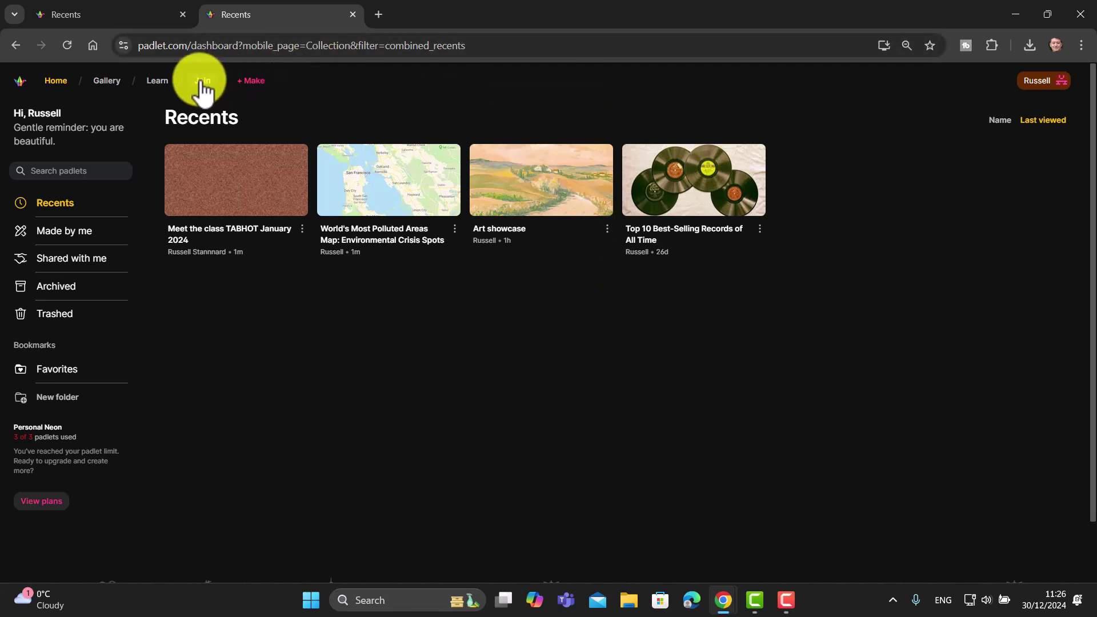
# Generate a Map of historical events AI board with the subject "Map of the mega cities of the world", grade 12, period 2025 and focus World
pyautogui.click(251, 82)
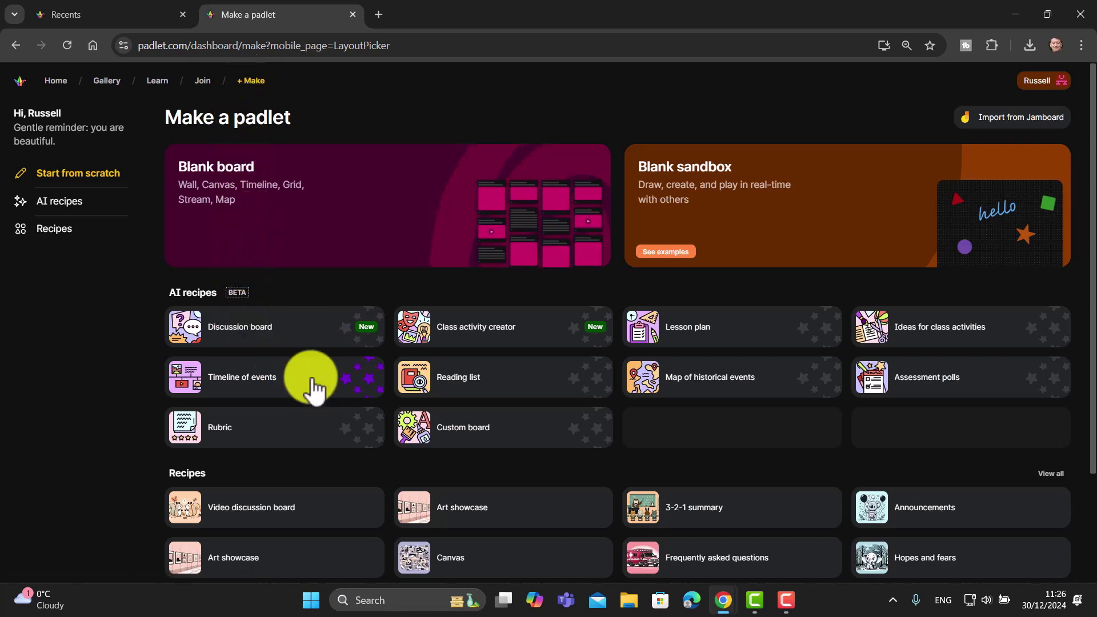
pyautogui.click(747, 388)
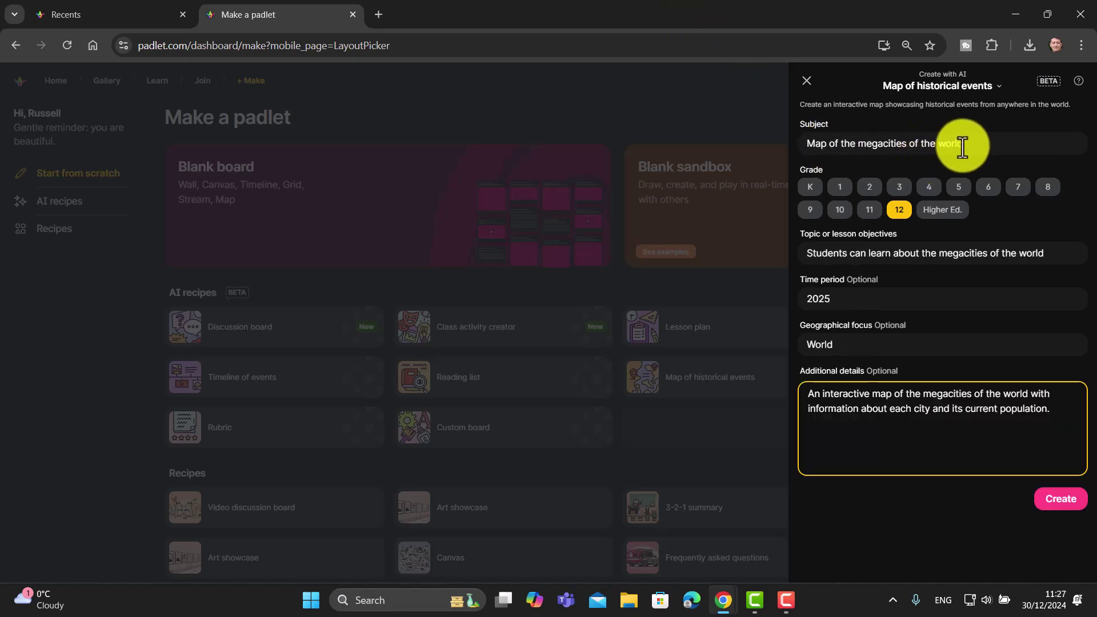
pyautogui.click(884, 143)
pyautogui.click(898, 212)
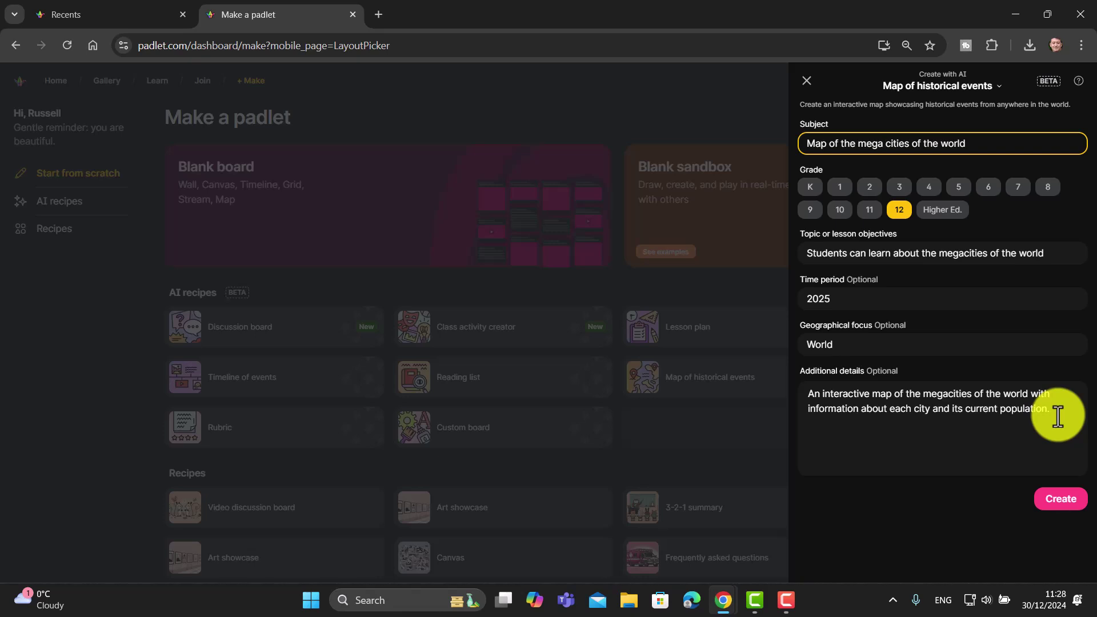
pyautogui.press('BackSpace')
pyautogui.click(1058, 505)
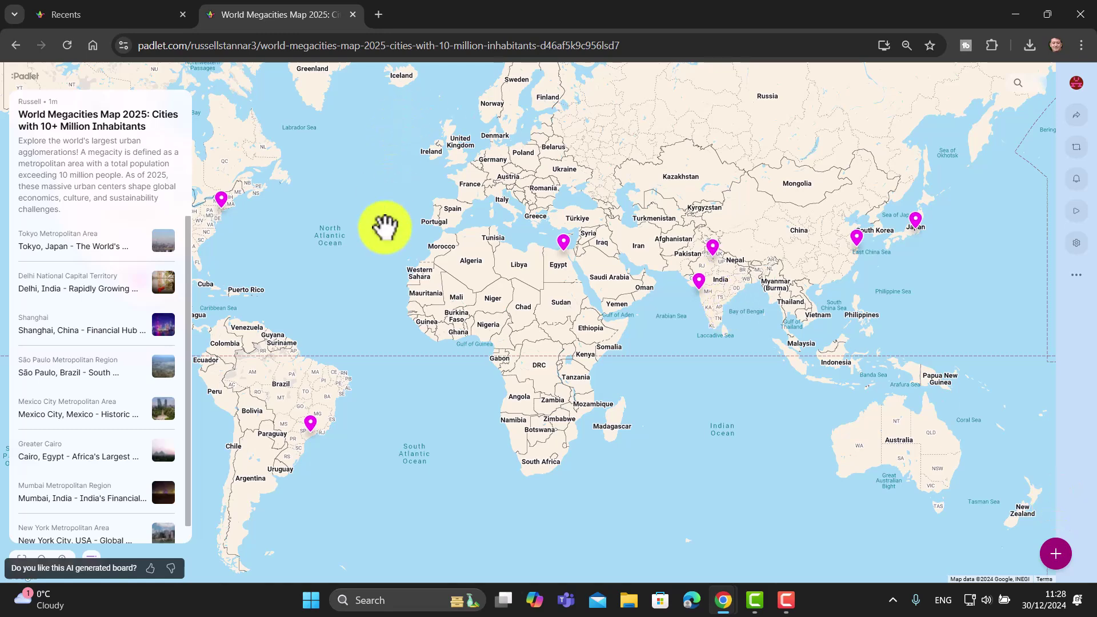
# Read the Cairo, Shanghai and Mumbai posts on the map, and open the board's sharing options
pyautogui.click(563, 243)
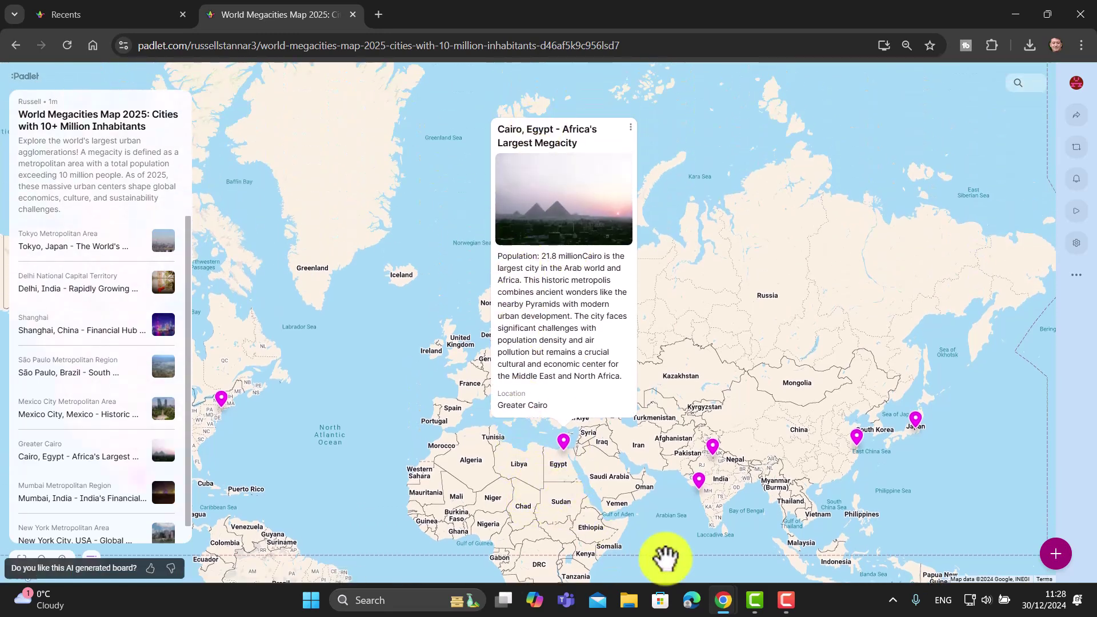
pyautogui.click(857, 440)
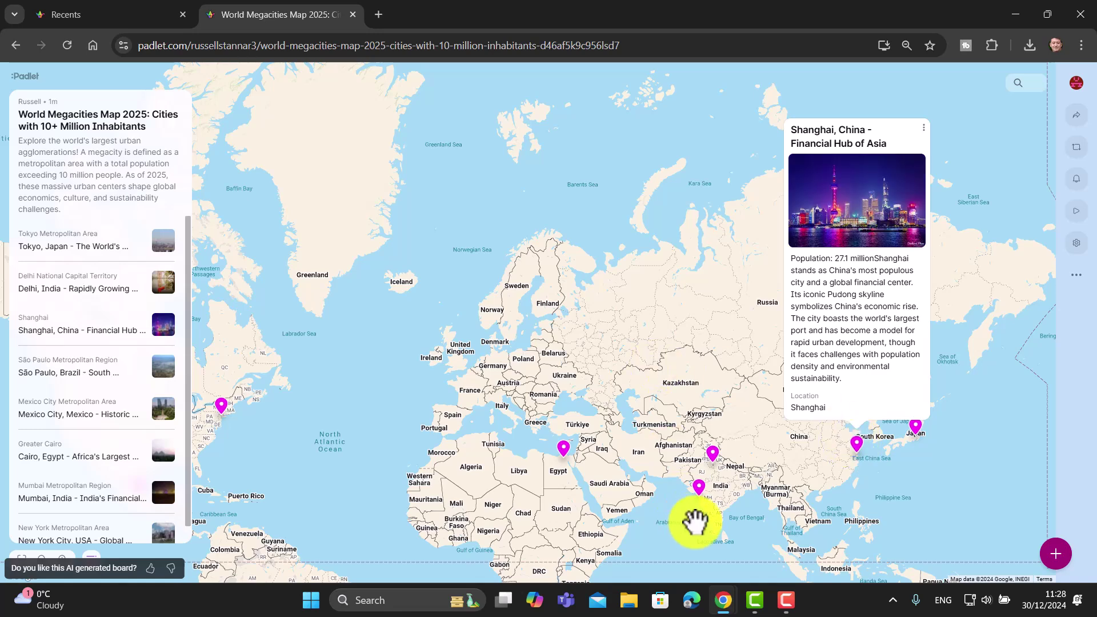
pyautogui.click(701, 488)
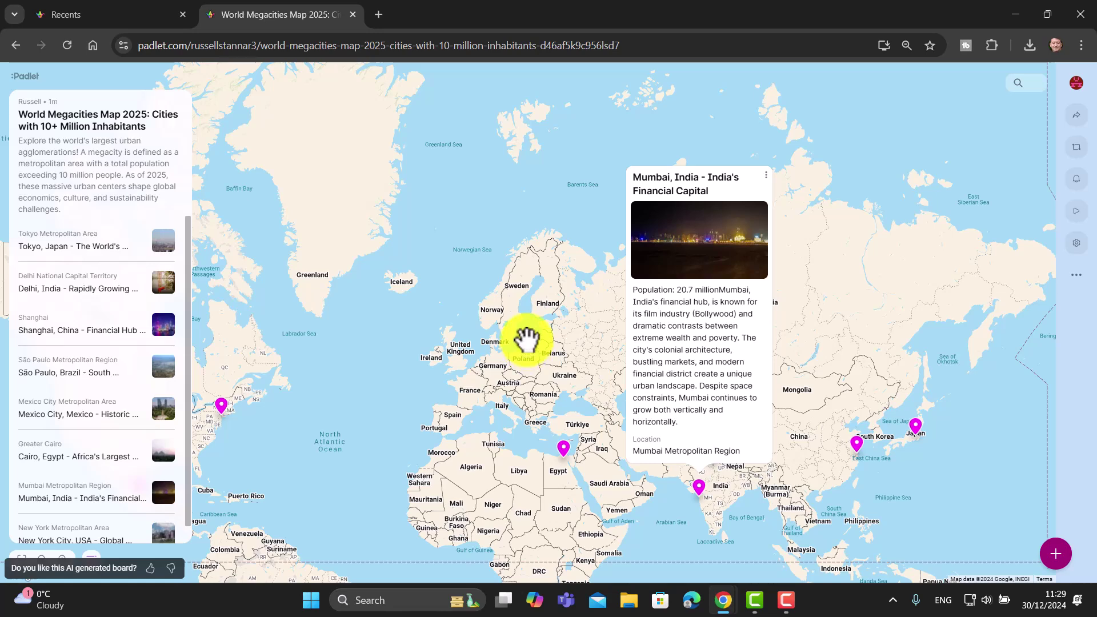
pyautogui.click(1076, 120)
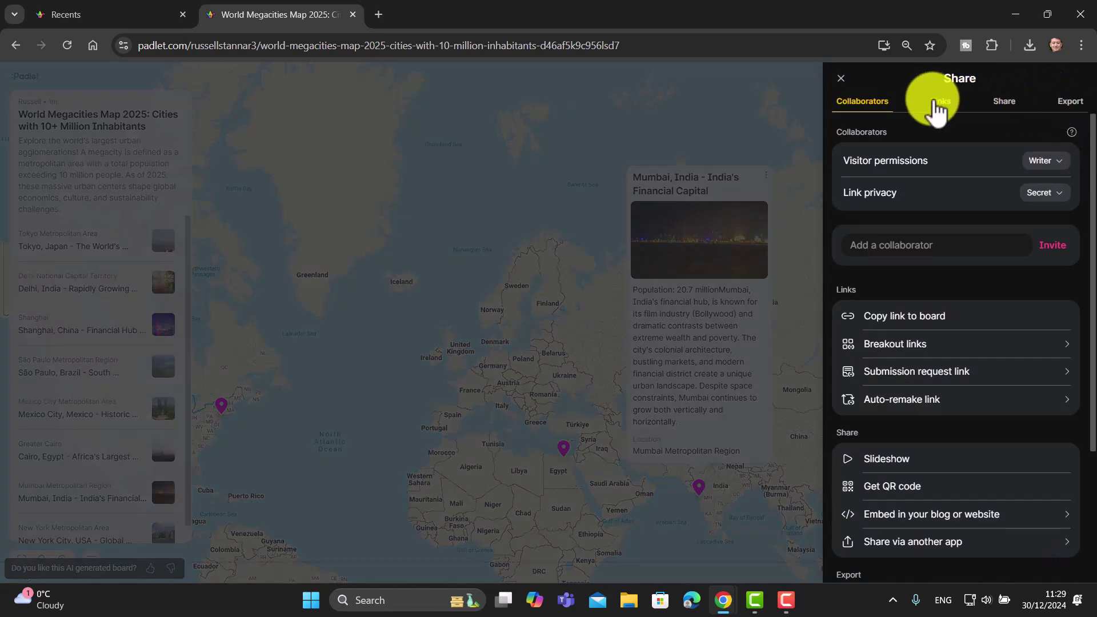
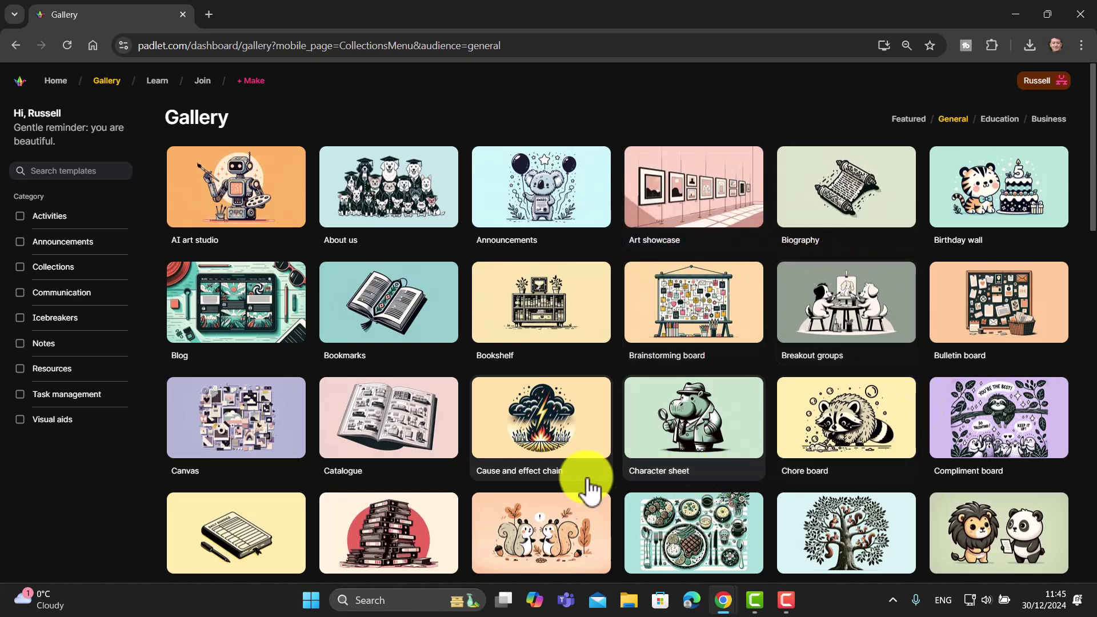
# Create a board from the Art showcase gallery template and dismiss its setup guide
pyautogui.click(684, 198)
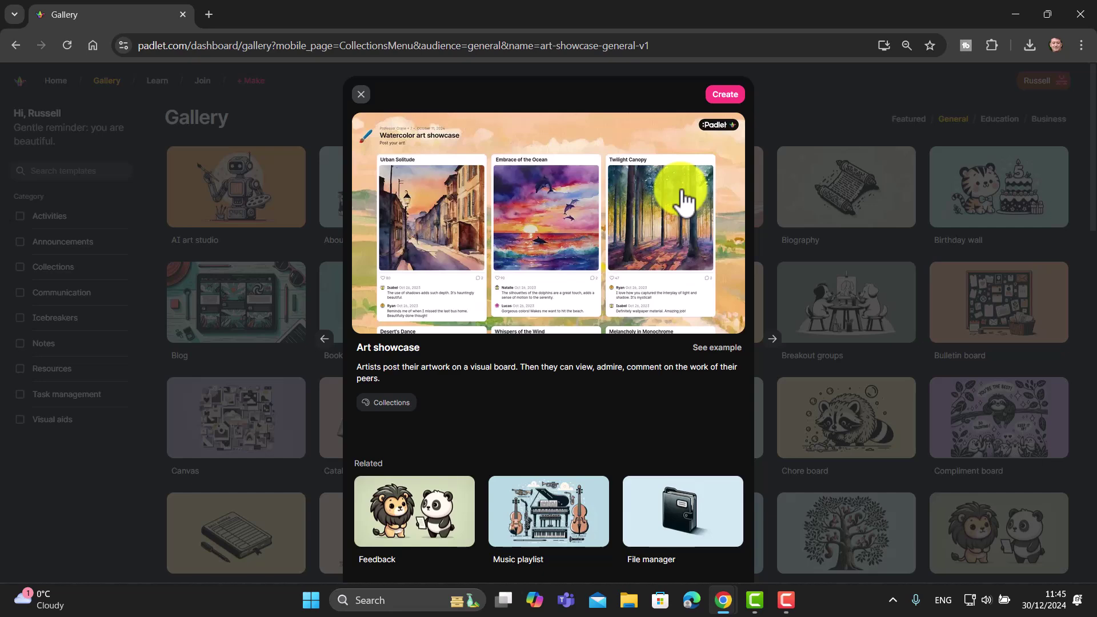
pyautogui.click(724, 96)
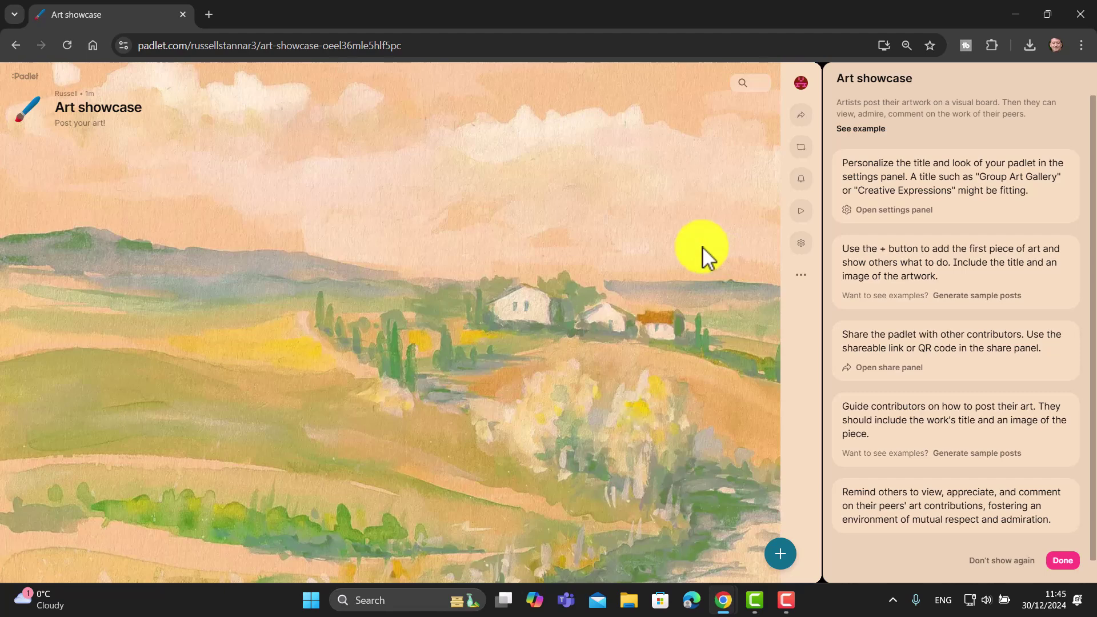
pyautogui.click(1061, 561)
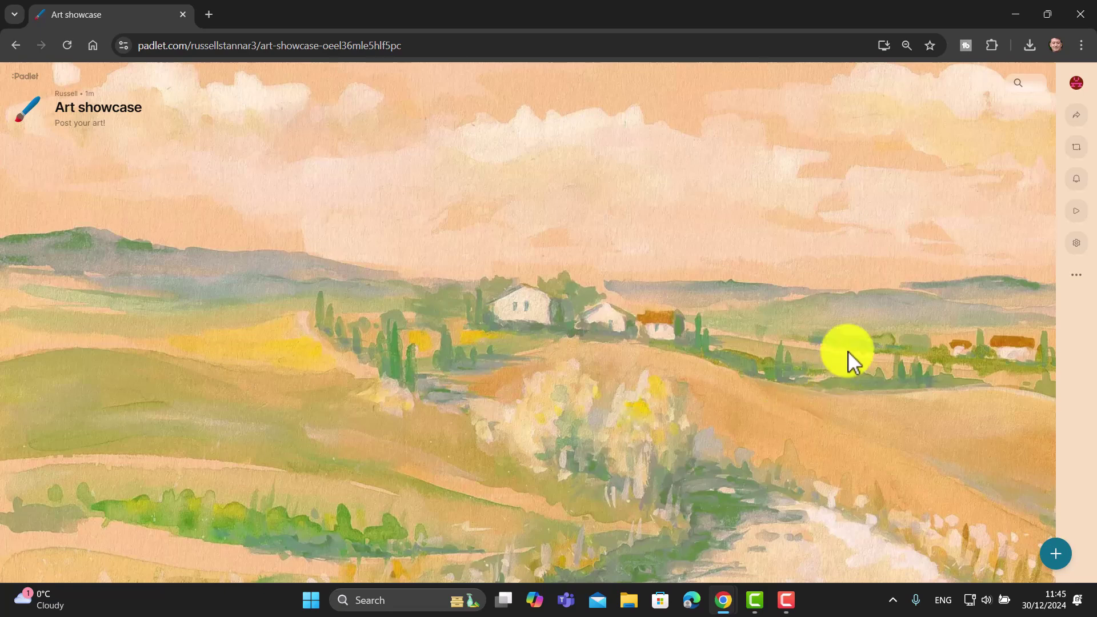
# Limit the board's post attachments to the "I can't draw" option only and save the attachment settings
pyautogui.click(1076, 257)
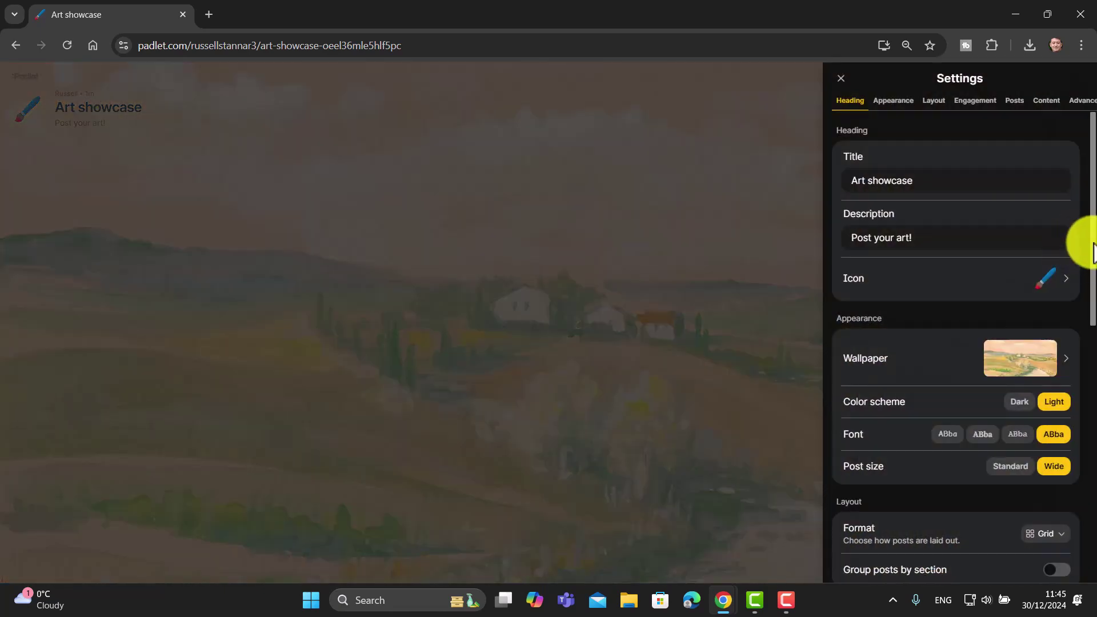
pyautogui.moveTo(1092, 245); pyautogui.dragTo(1092, 384)
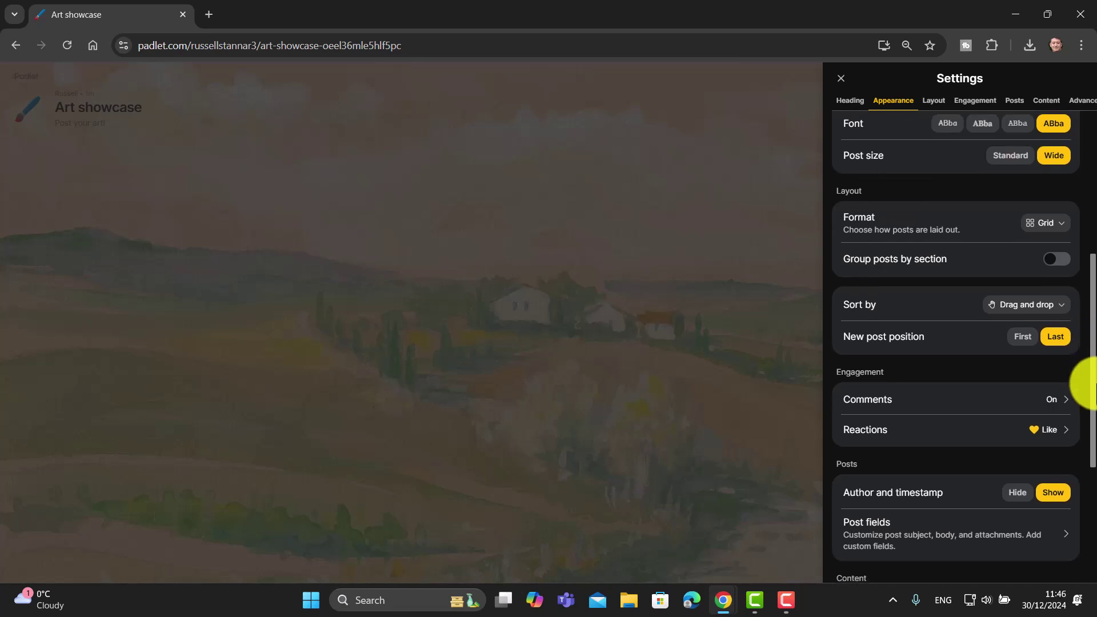
pyautogui.moveTo(1092, 384); pyautogui.dragTo(1092, 436)
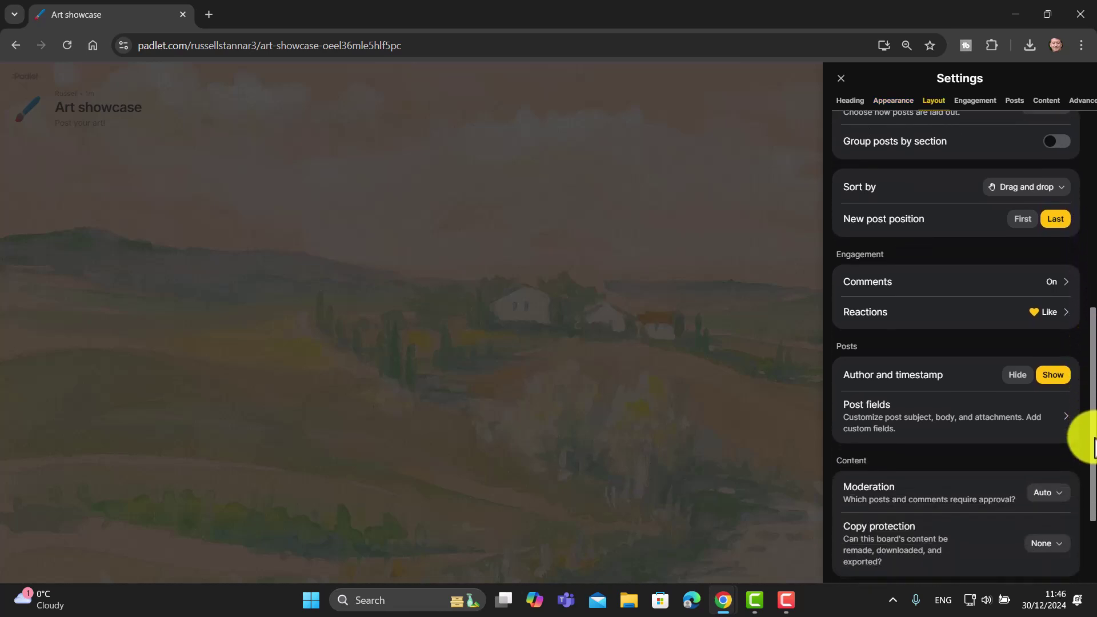
pyautogui.click(955, 425)
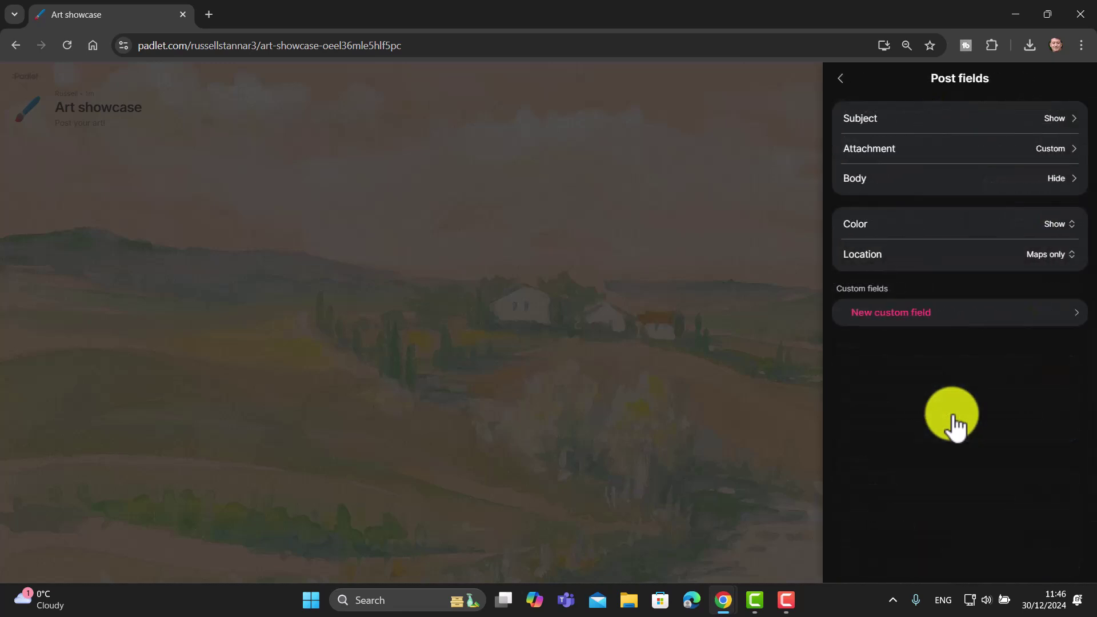
pyautogui.click(1053, 166)
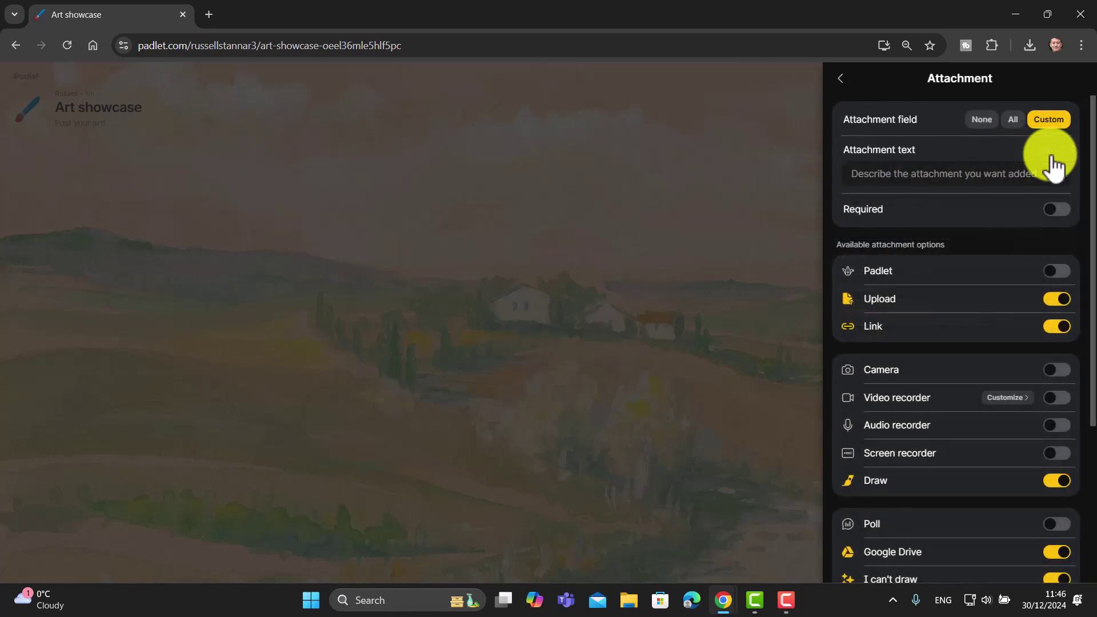
pyautogui.click(980, 121)
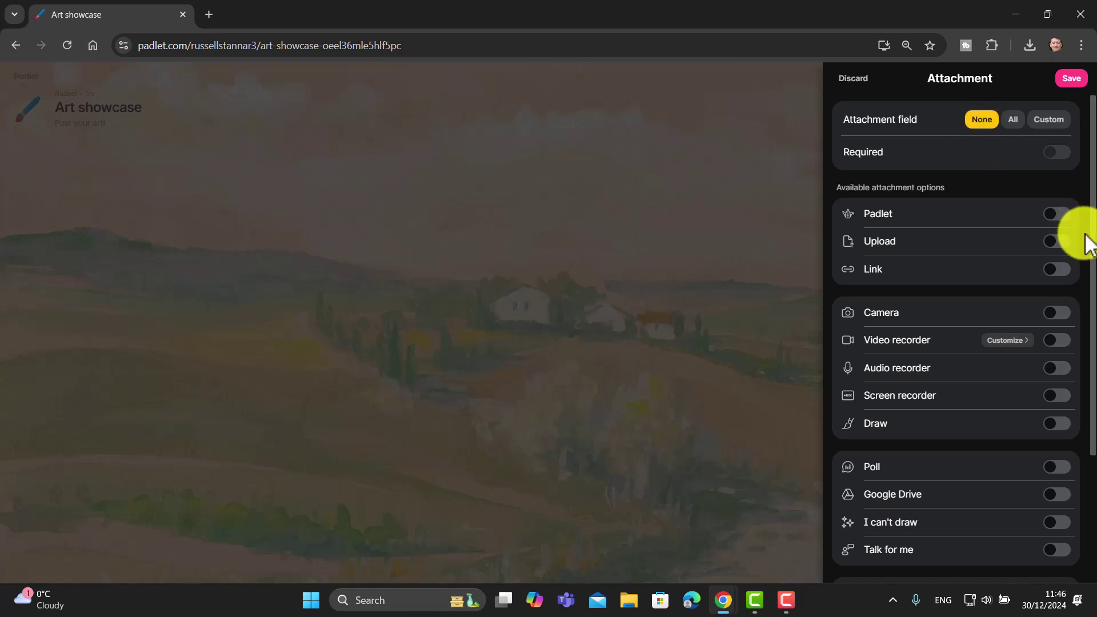
pyautogui.scroll(-2, 1084, 289)
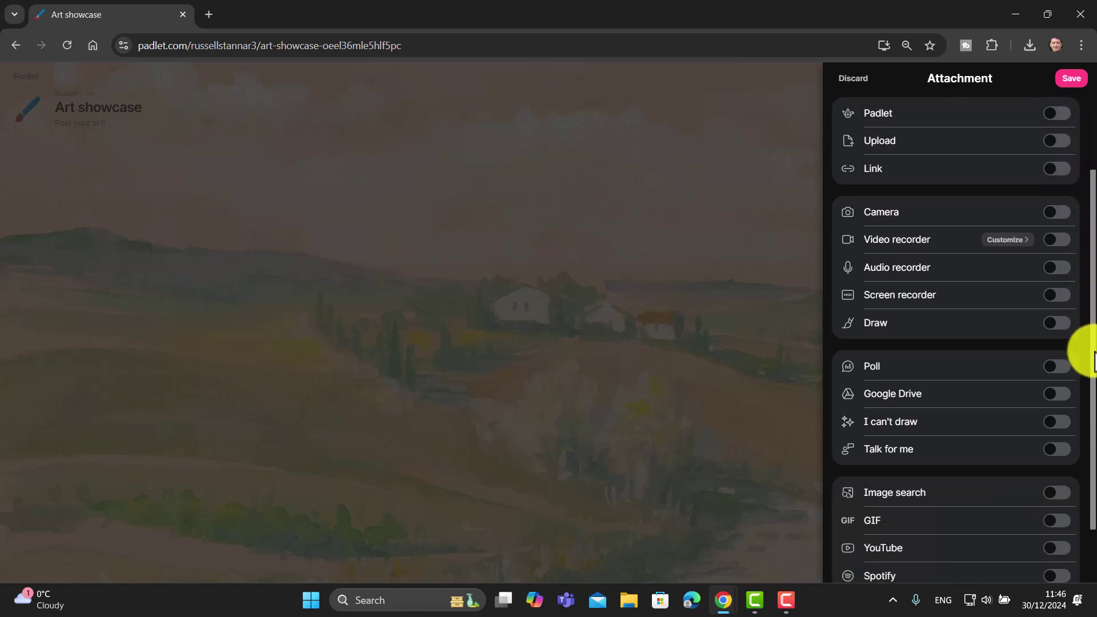
pyautogui.click(1066, 407)
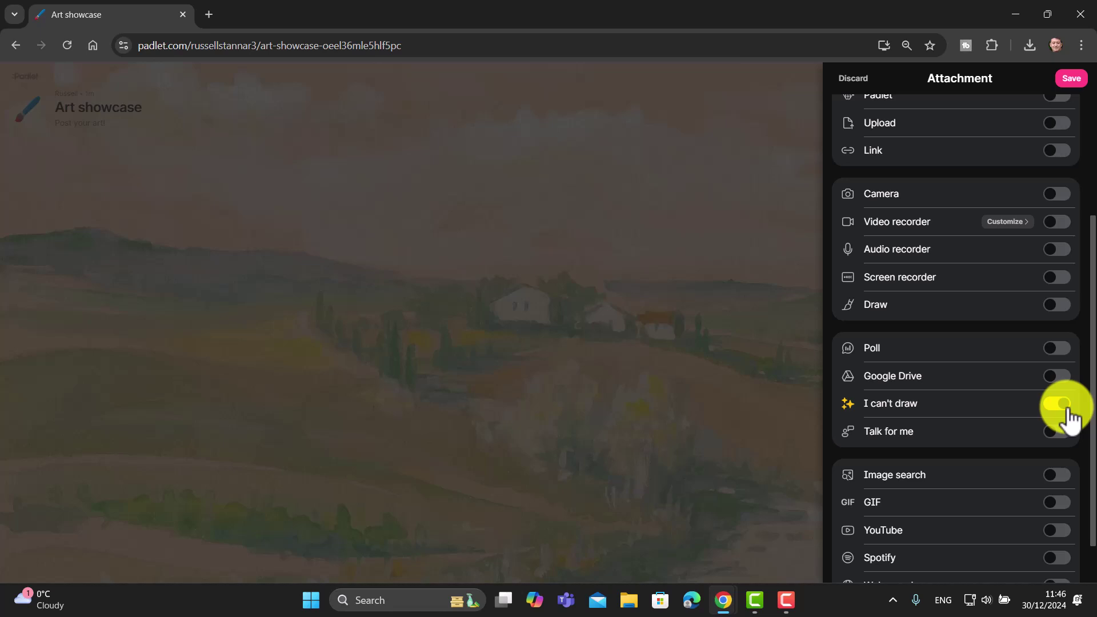
pyautogui.click(1073, 81)
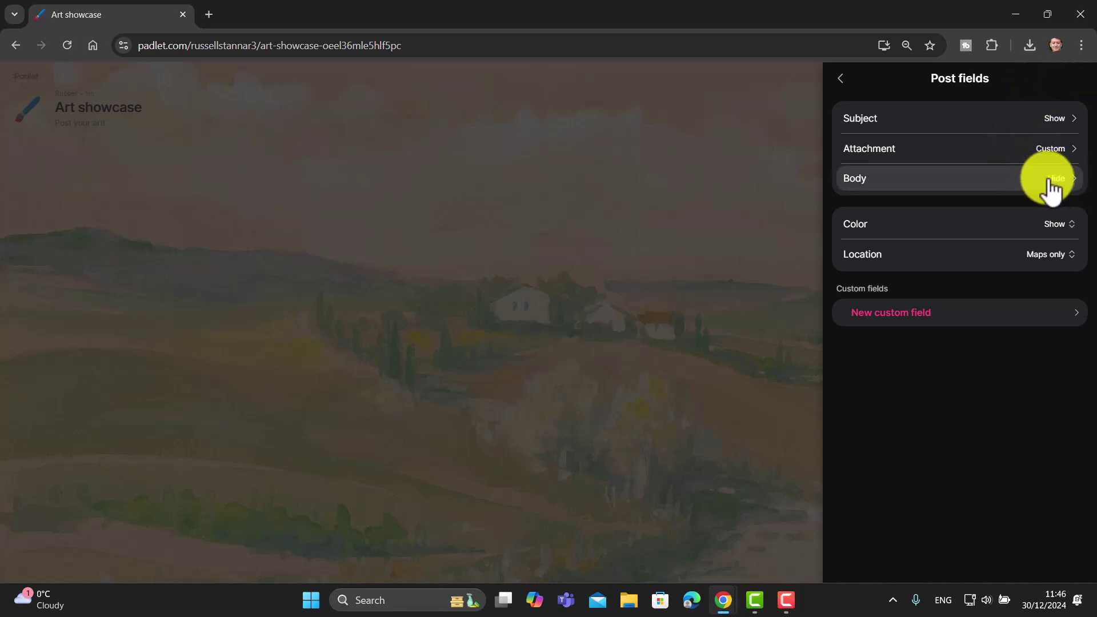
# Set the post subject's placeholder text to "Name", save it and close the board settings
pyautogui.click(1055, 121)
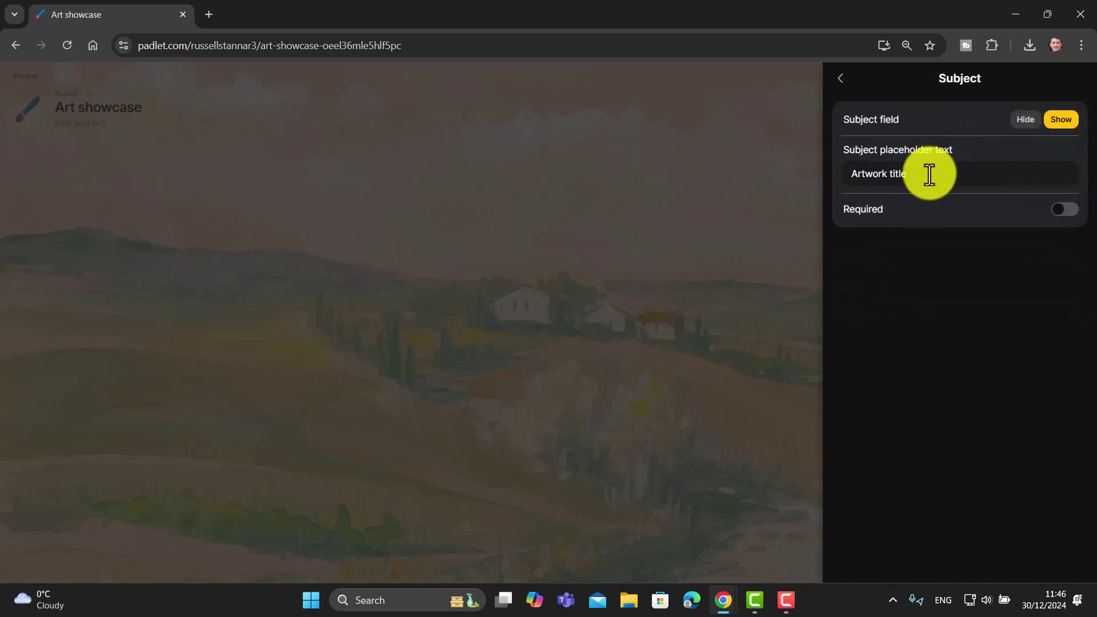
pyautogui.click(913, 174)
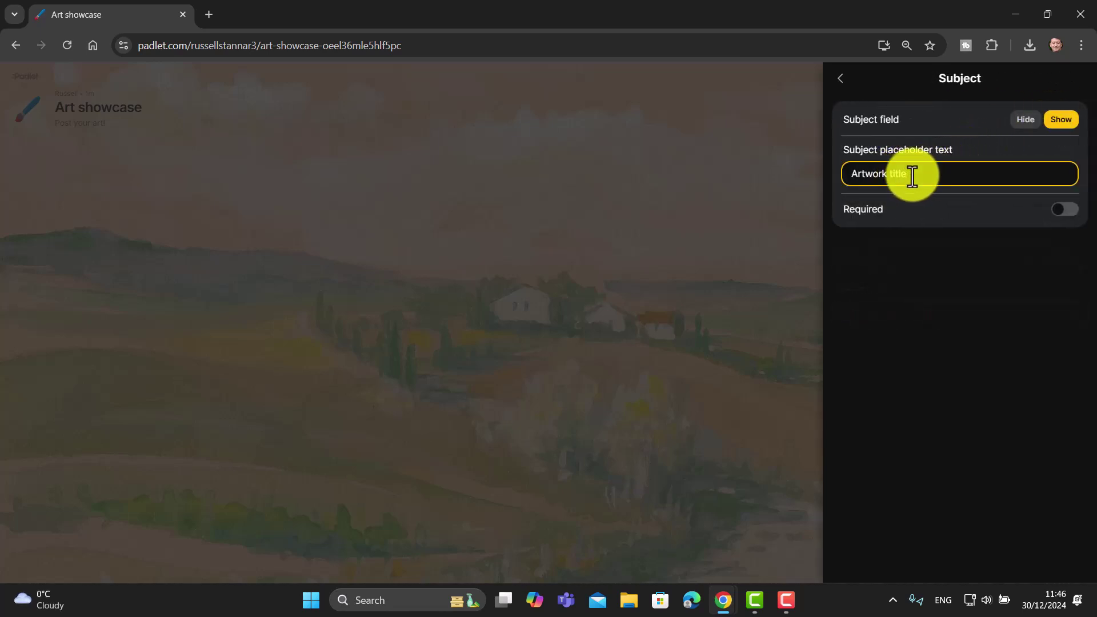
pyautogui.press('BackSpace')
pyautogui.press('BackSpace')
pyautogui.press('BackSpace')
pyautogui.press('BackSpace')
pyautogui.press('BackSpace')
pyautogui.press('BackSpace')
pyautogui.press('BackSpace')
pyautogui.press('BackSpace')
pyautogui.press('BackSpace')
pyautogui.press('BackSpace')
pyautogui.press('BackSpace')
pyautogui.press('BackSpace')
pyautogui.press('BackSpace')
pyautogui.write('Name')
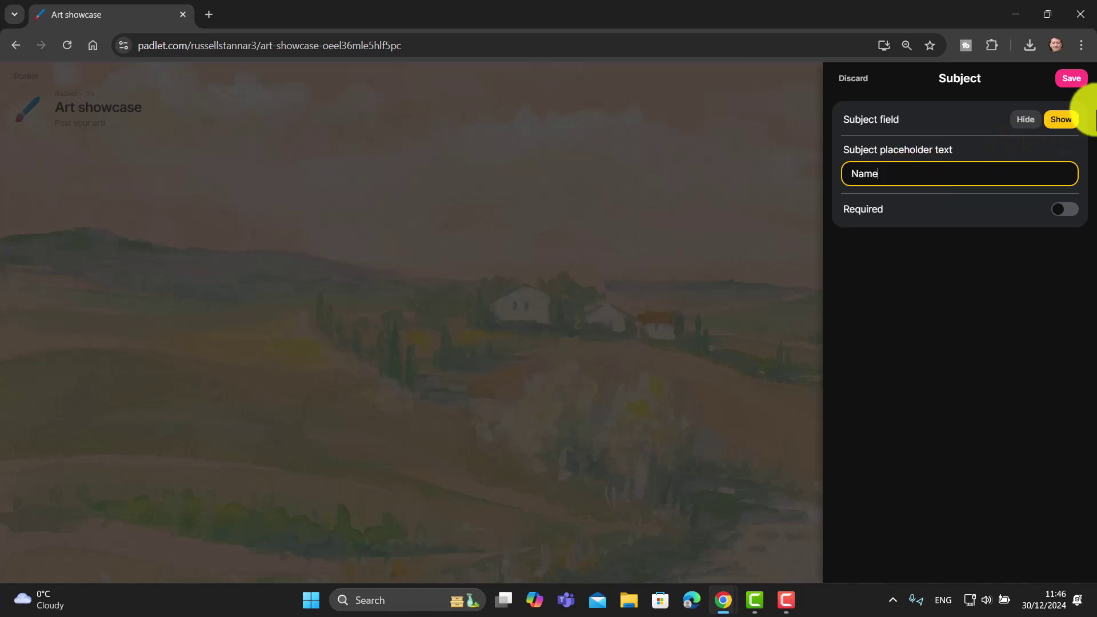
pyautogui.click(1072, 81)
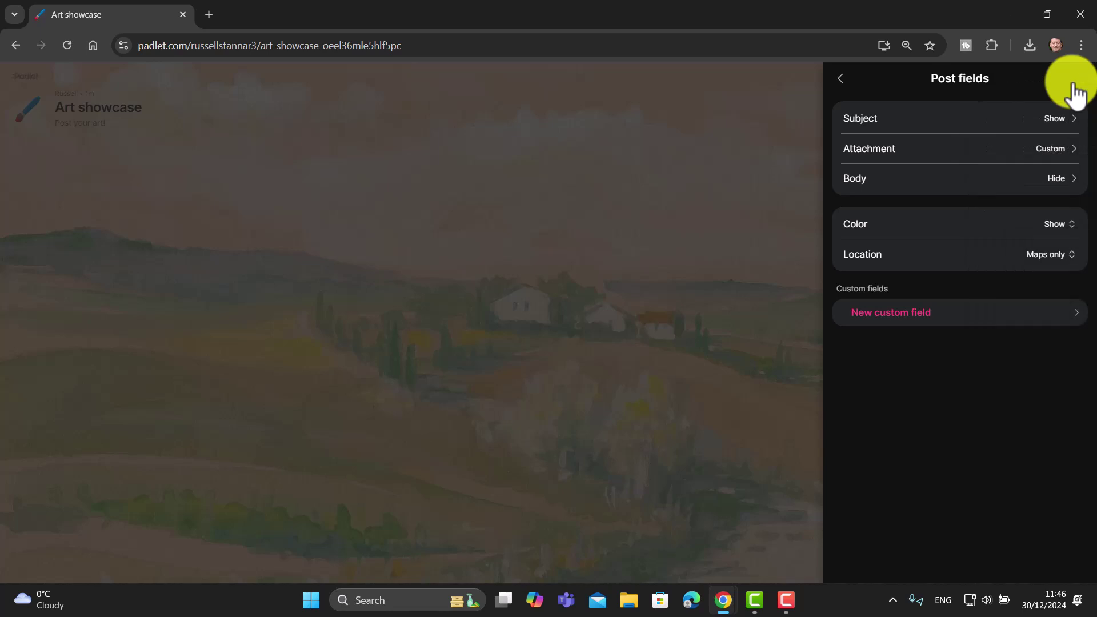
pyautogui.click(840, 78)
pyautogui.click(841, 89)
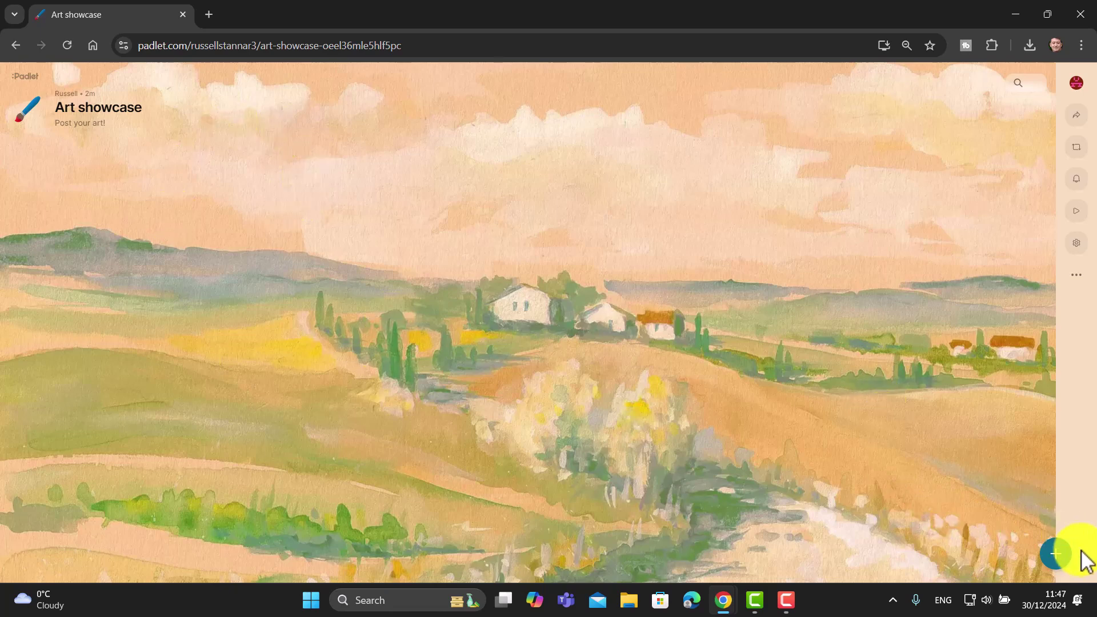
# Start a new post with the student's first name as its subject and open the "I can't draw" image generator
pyautogui.click(1060, 557)
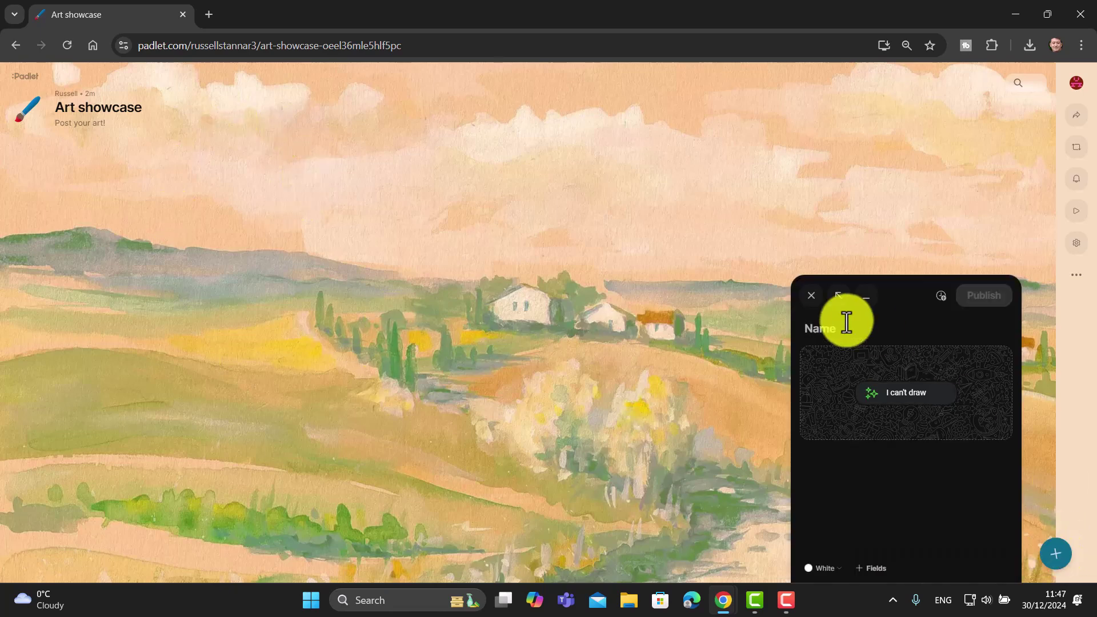
pyautogui.write('Russell')
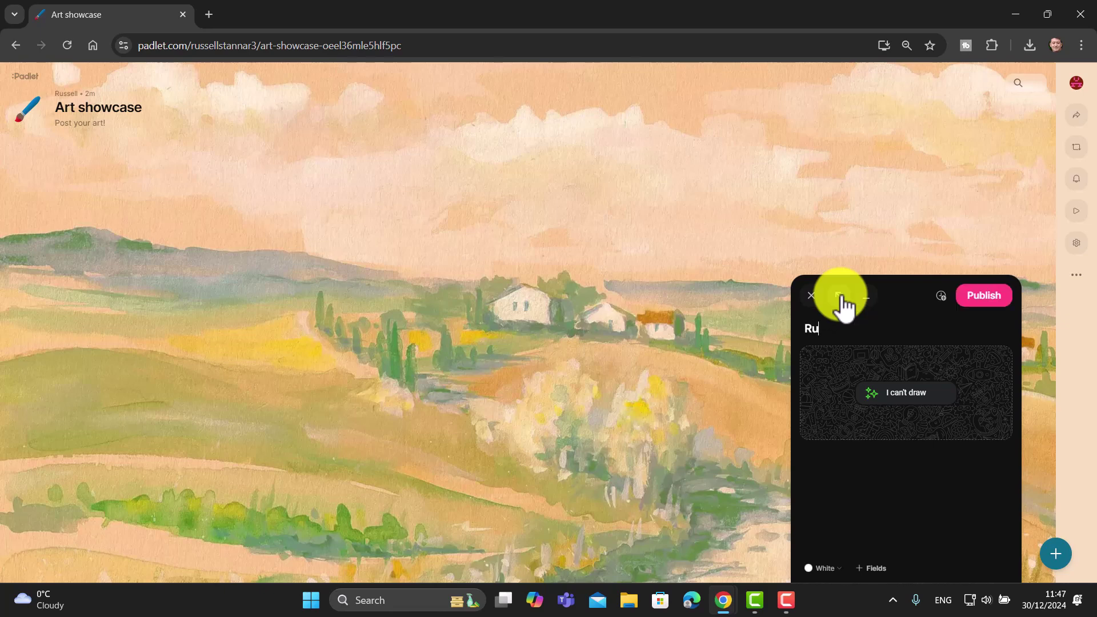
pyautogui.click(900, 396)
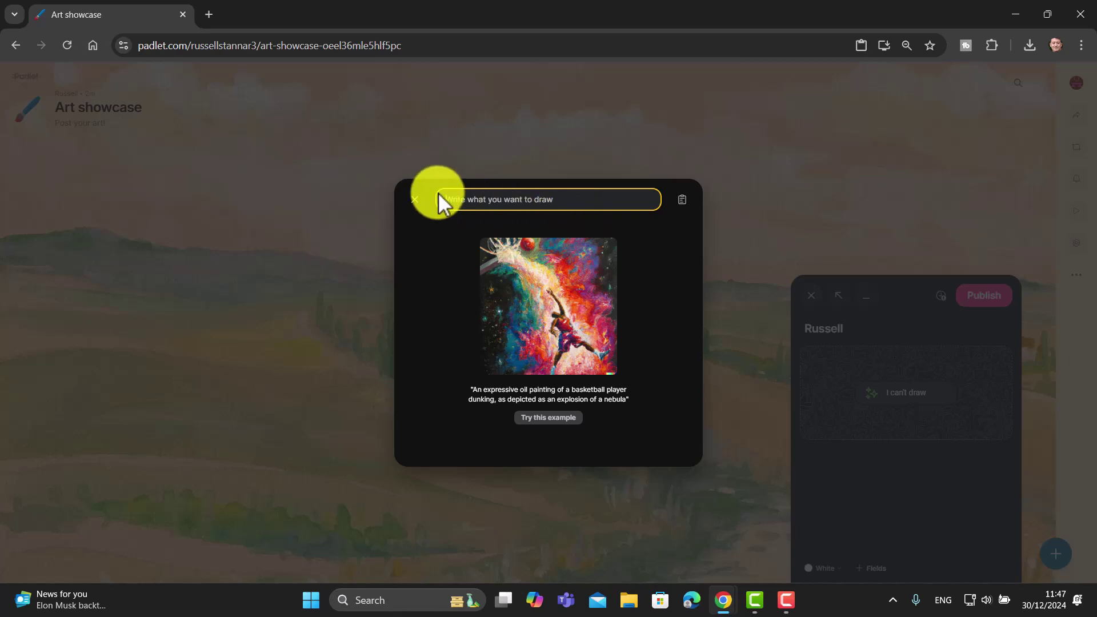
# Paste the prepared drawing prompt beginning "A house by the sea. I can see cliffs in the distant" and read it through to its end
pyautogui.hotkey('ctrl', 'v')
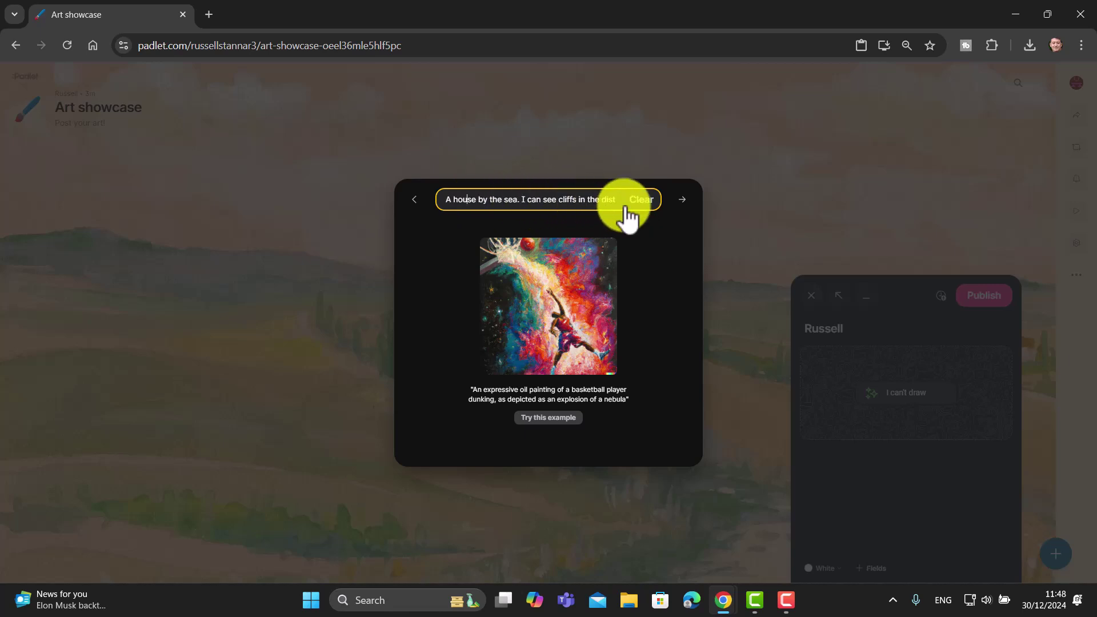
pyautogui.press('Right')
pyautogui.press('Right')
pyautogui.press('Right')
pyautogui.press('Right')
pyautogui.press('Right')
pyautogui.press('Right')
pyautogui.press('Right')
pyautogui.press('Right')
pyautogui.press('Right')
pyautogui.press('Right')
pyautogui.press('Right')
pyautogui.press('Right')
pyautogui.press('Right')
pyautogui.press('Right')
pyautogui.press('Right')
pyautogui.press('Right')
pyautogui.press('Right')
pyautogui.press('Right')
pyautogui.press('Right')
pyautogui.press('Right')
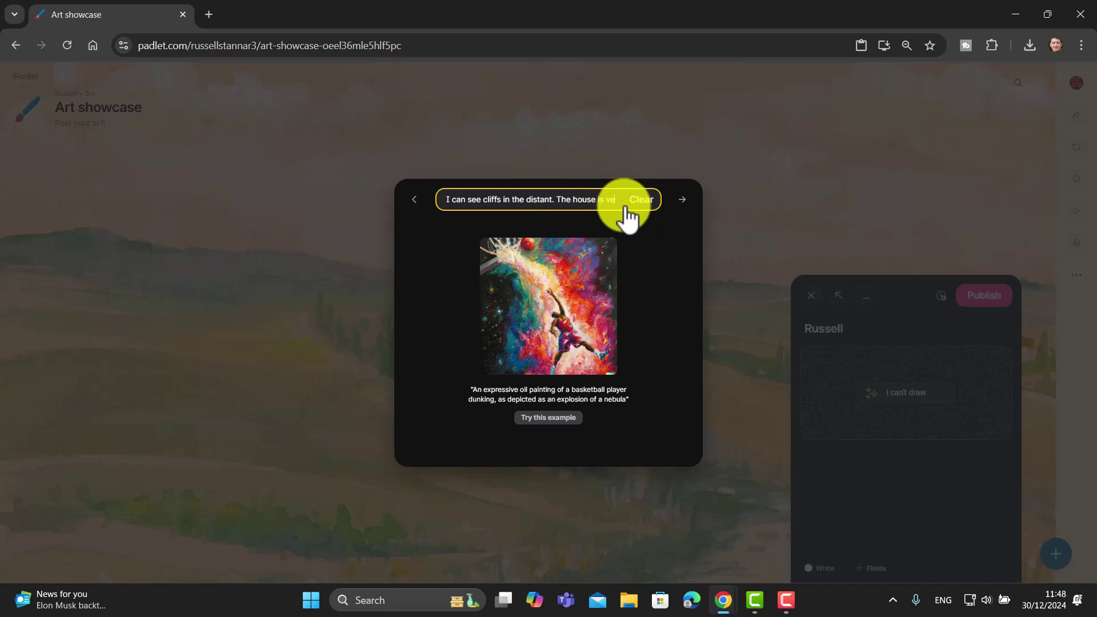
pyautogui.press('Right')
pyautogui.press('Right')
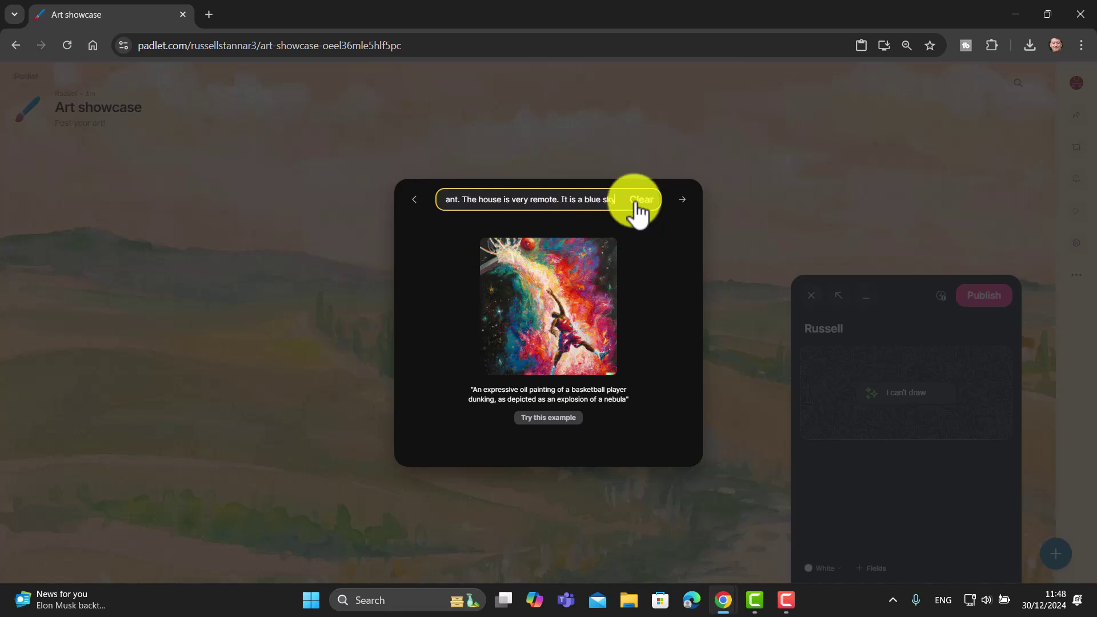
# Reword the prompt's last sentence to "There is a blue sky"
pyautogui.moveTo(566, 201); pyautogui.dragTo(578, 198)
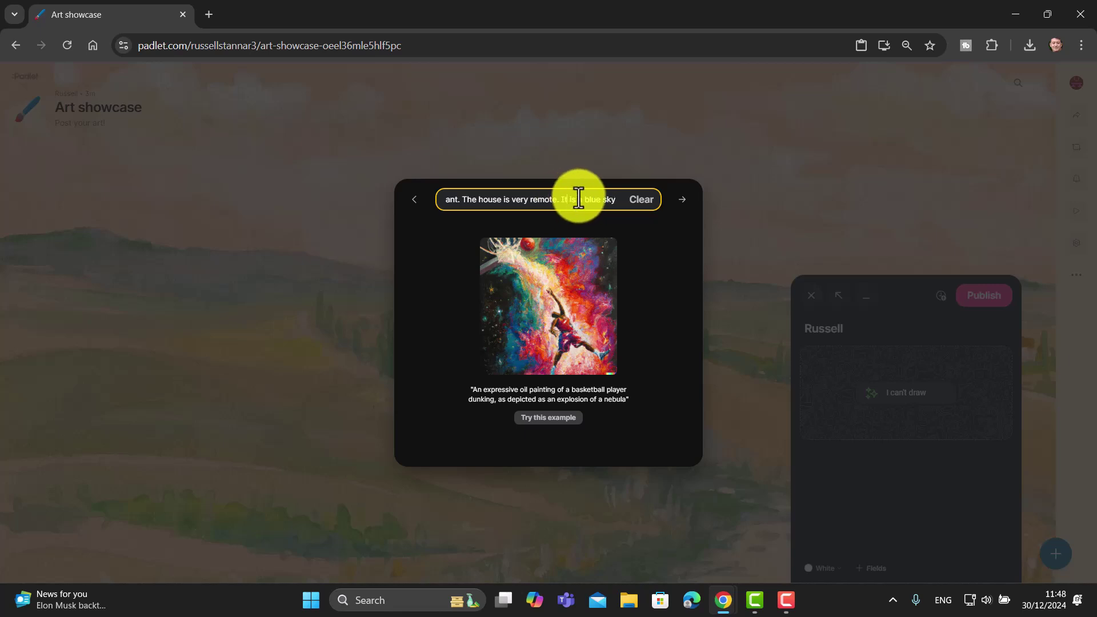
pyautogui.press('BackSpace')
pyautogui.write('There')
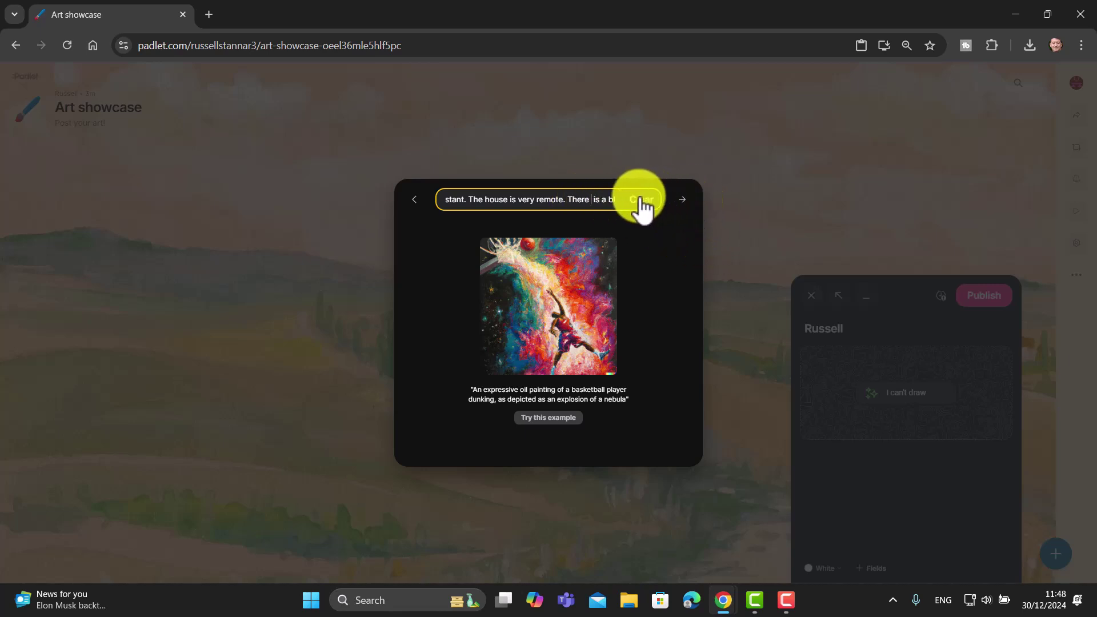
# Generate the drawings, attach the one with the house above a curved sandy beach, and publish the post
pyautogui.click(683, 199)
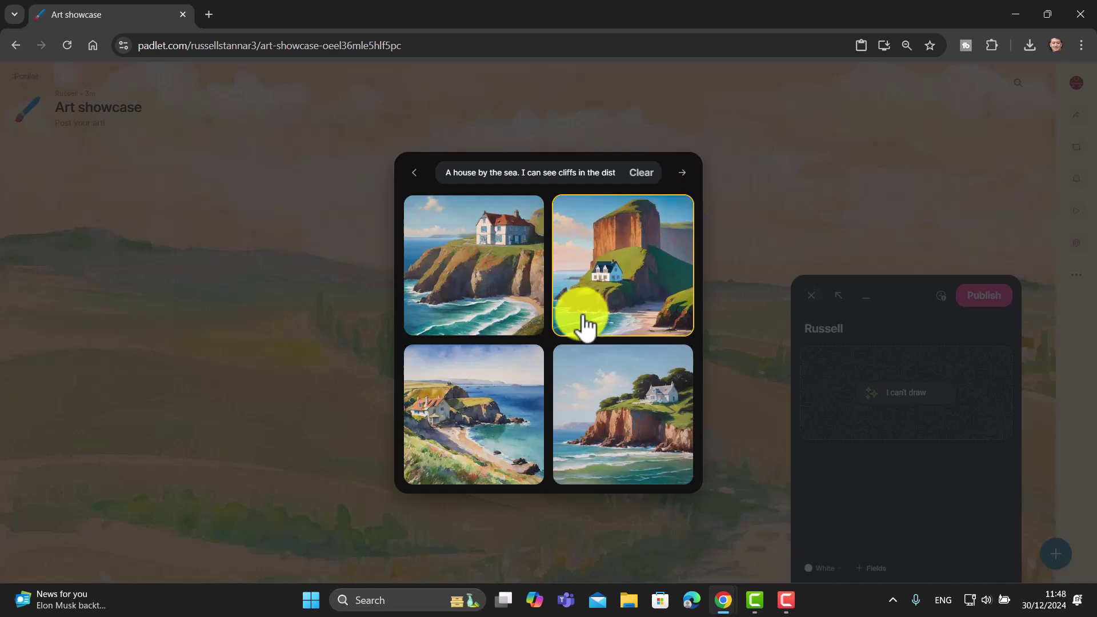
pyautogui.click(458, 425)
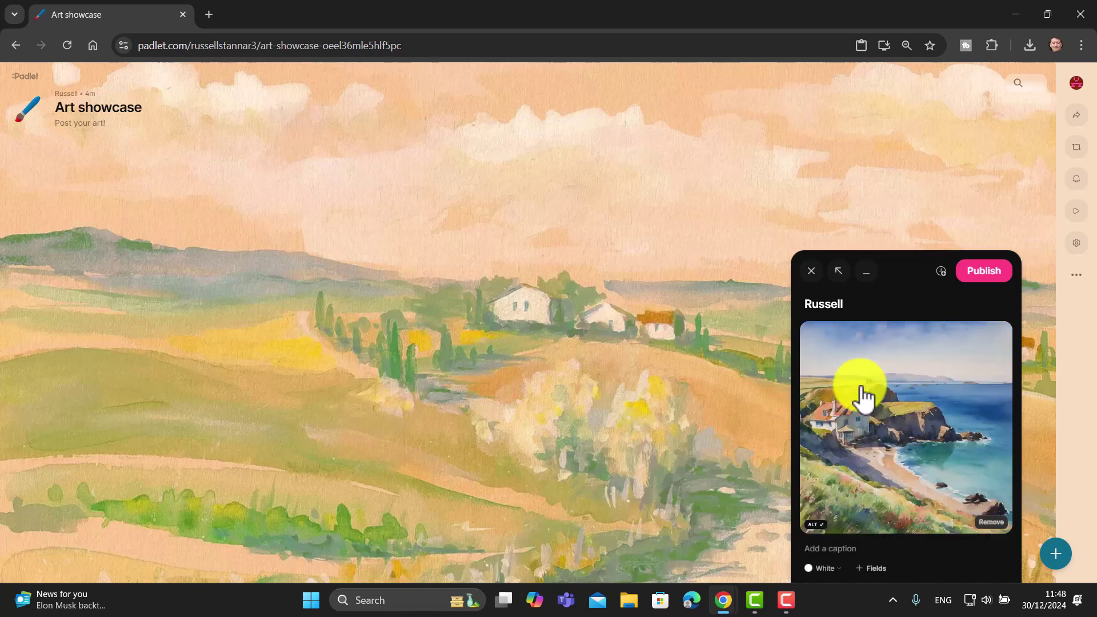
pyautogui.click(985, 272)
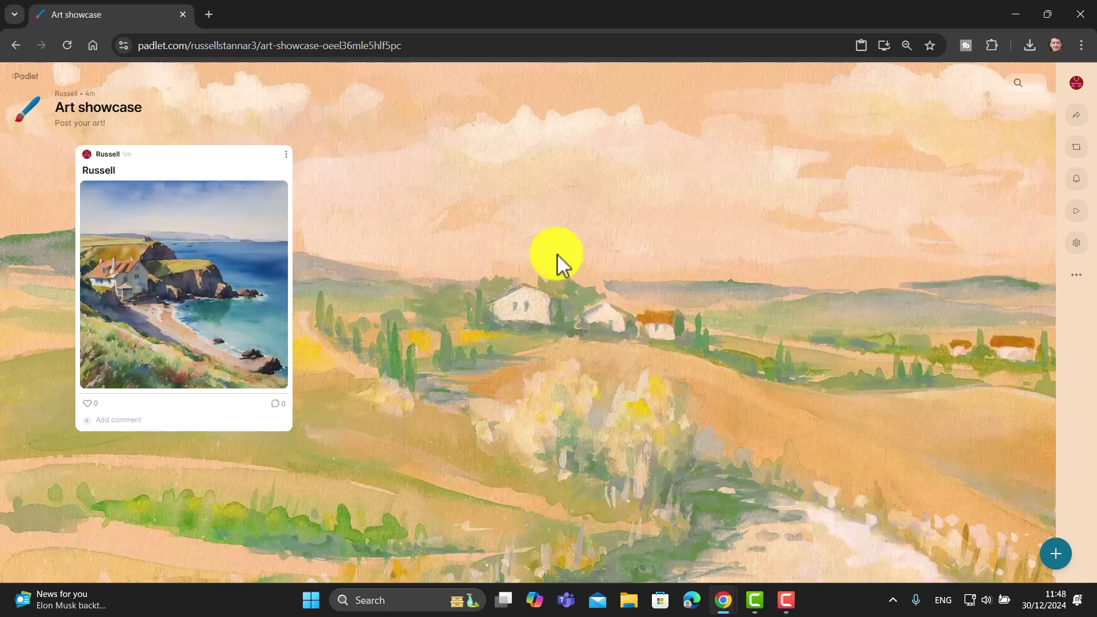